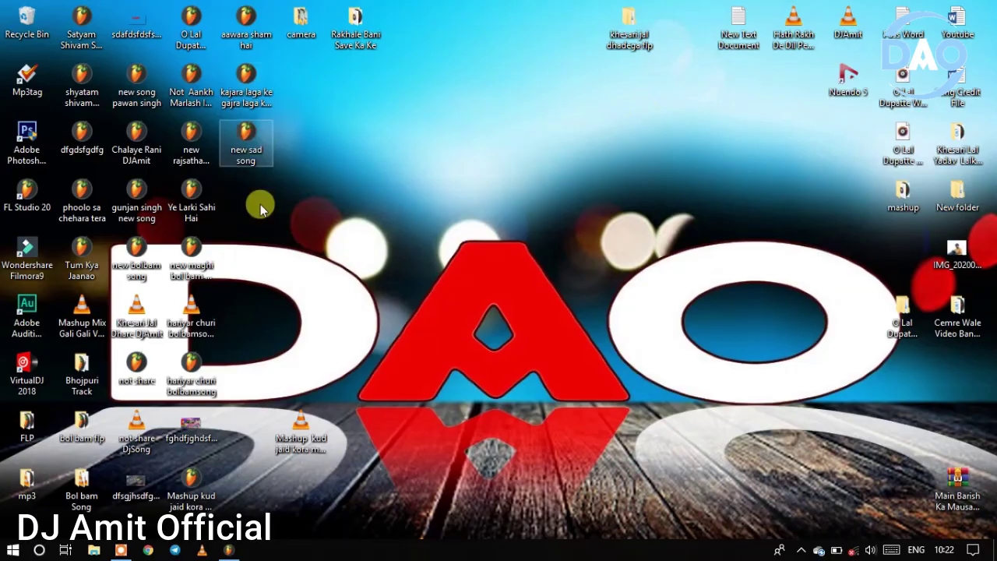
# - Switch to FL Studio and examine the default drum channels in the Channel rack, closing the rack when done
pyautogui.click(234, 549)
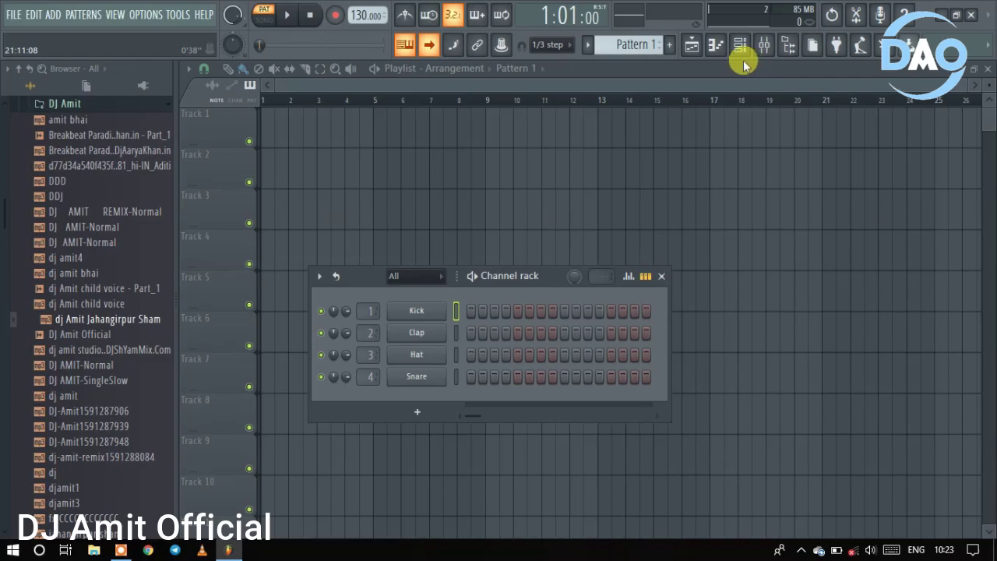
pyautogui.moveTo(361, 282); pyautogui.dragTo(399, 189)
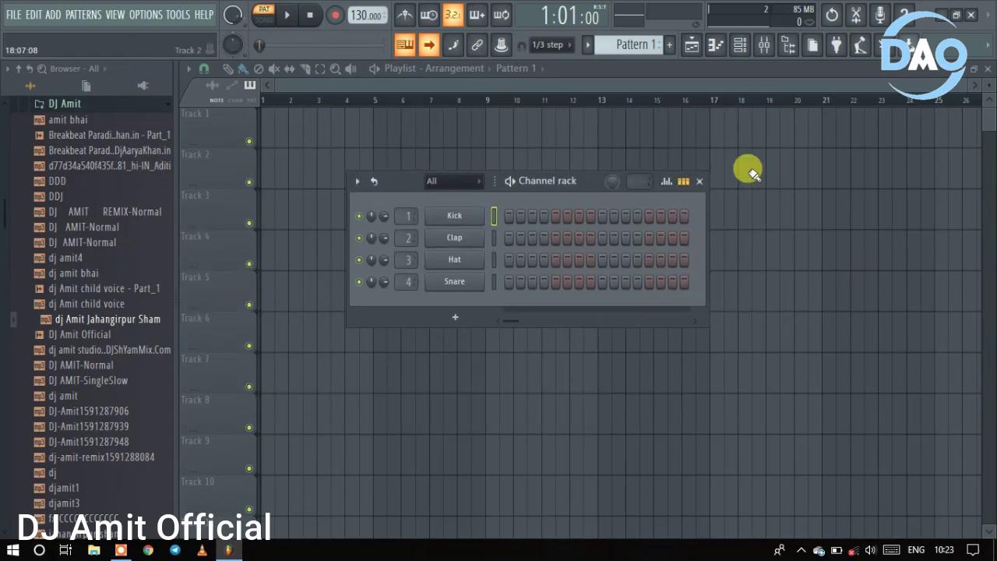
pyautogui.click(700, 182)
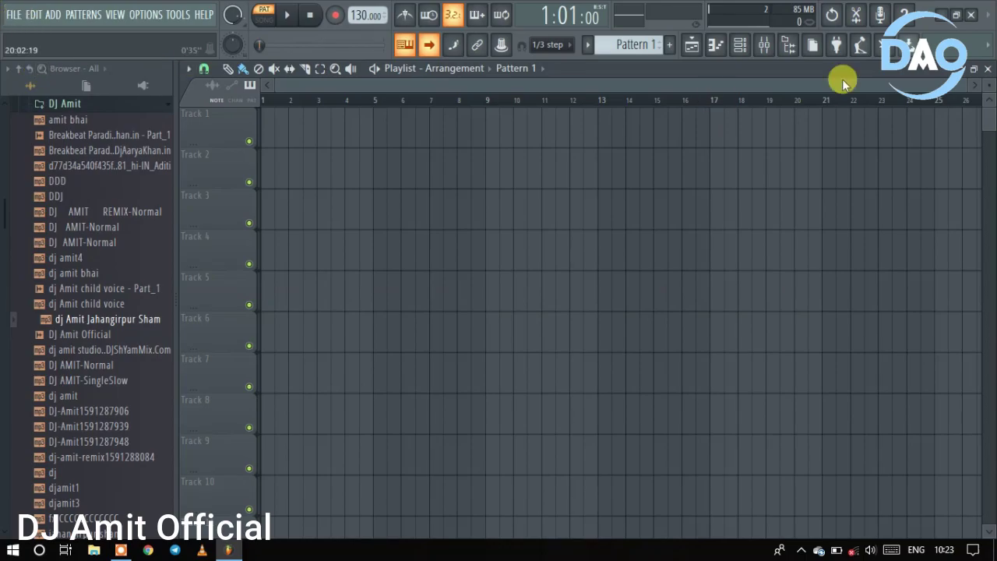
pyautogui.click(744, 43)
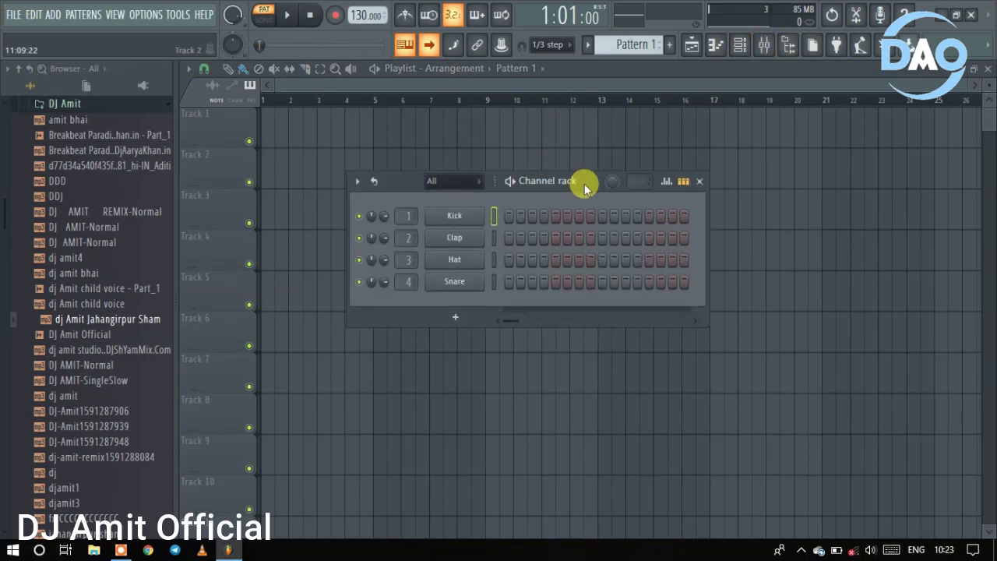
pyautogui.moveTo(585, 183); pyautogui.dragTo(640, 137)
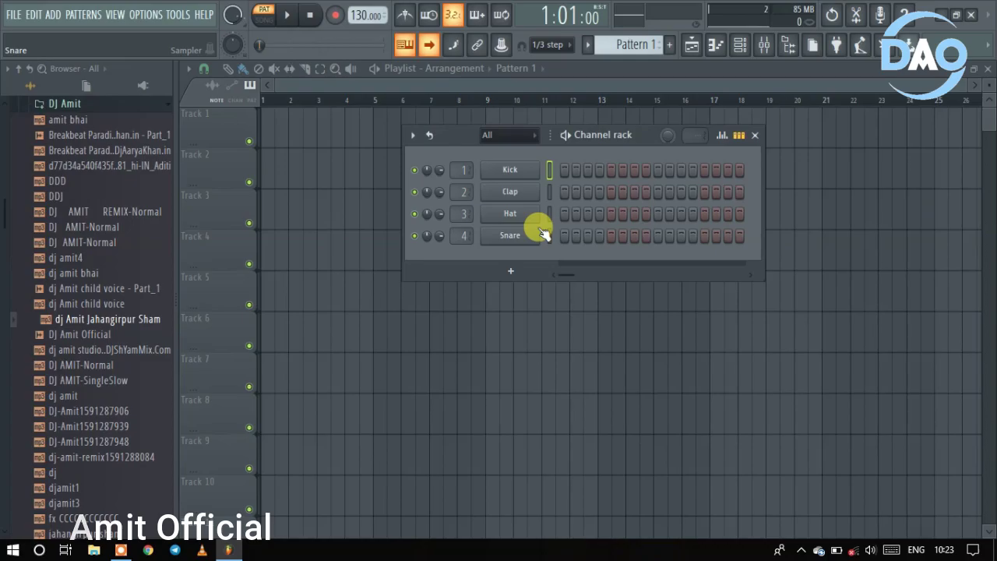
pyautogui.click(754, 135)
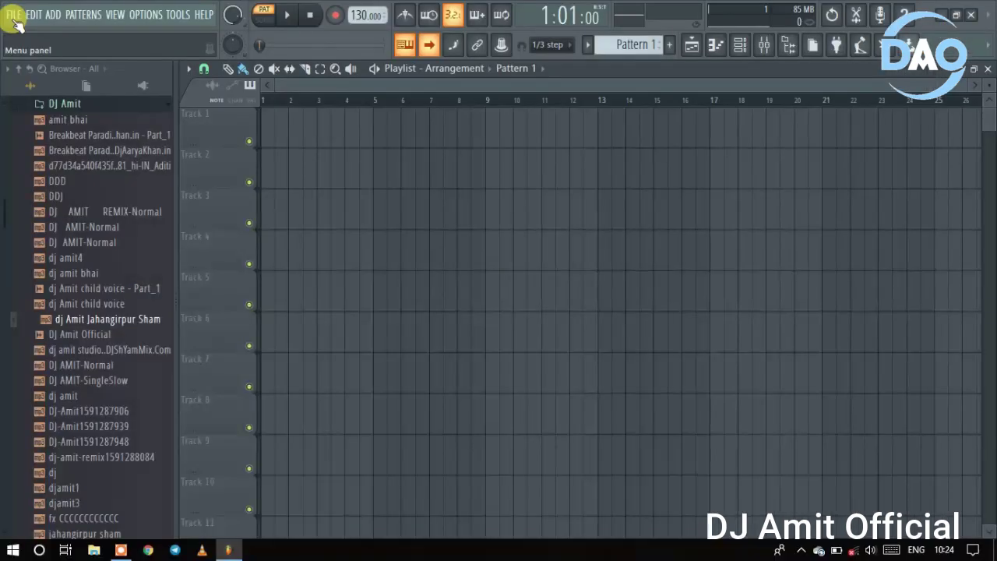
# - Look through the Minimal project templates and examine the master track's effect slots in the mixer
pyautogui.click(14, 19)
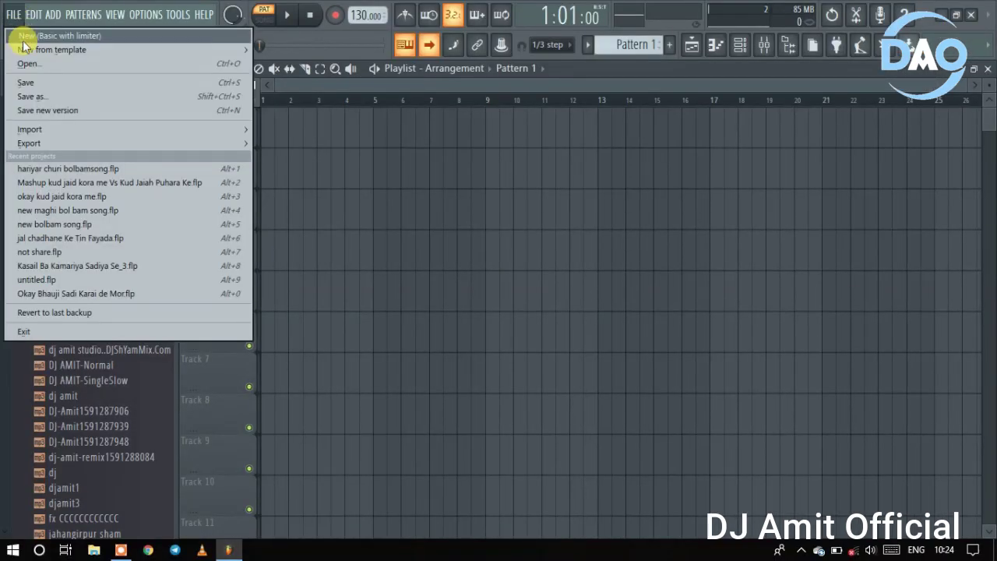
pyautogui.moveTo(25, 53)
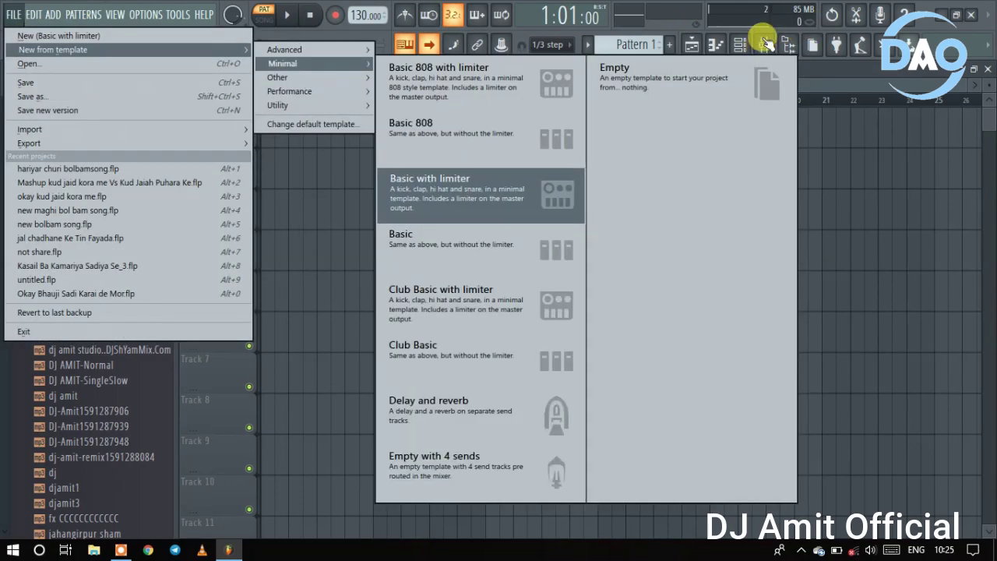
pyautogui.click(764, 45)
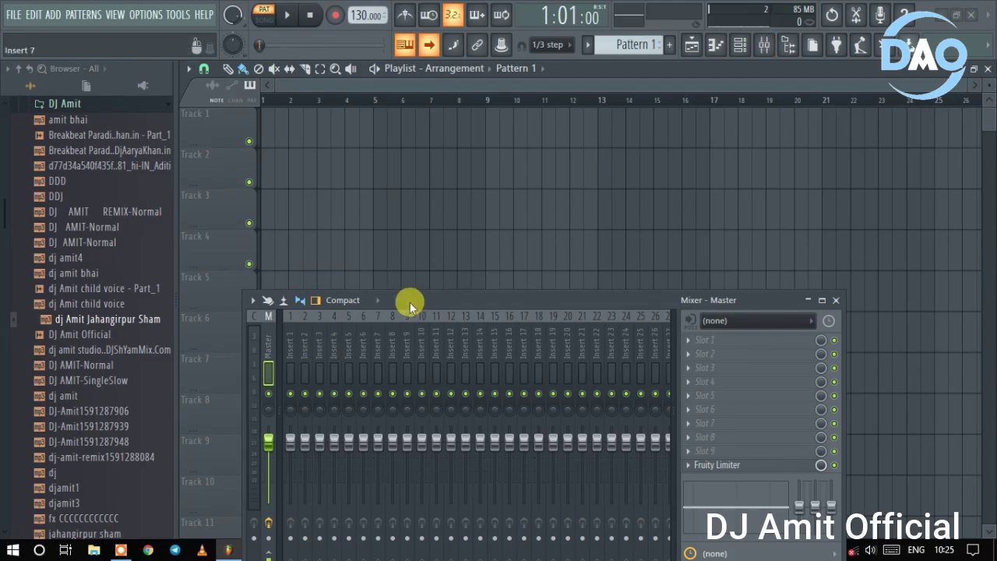
pyautogui.moveTo(427, 300); pyautogui.dragTo(441, 145)
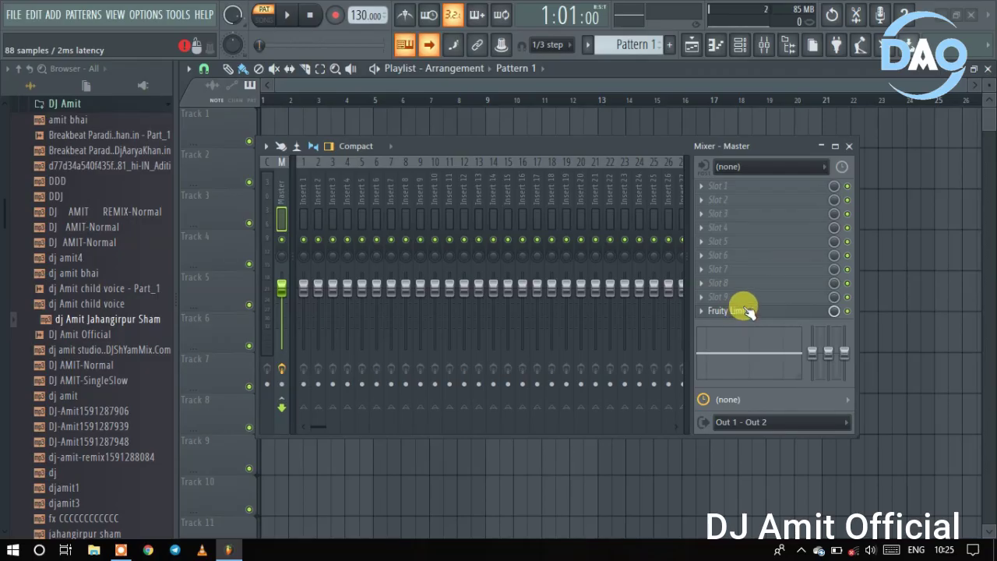
pyautogui.moveTo(125, 547)
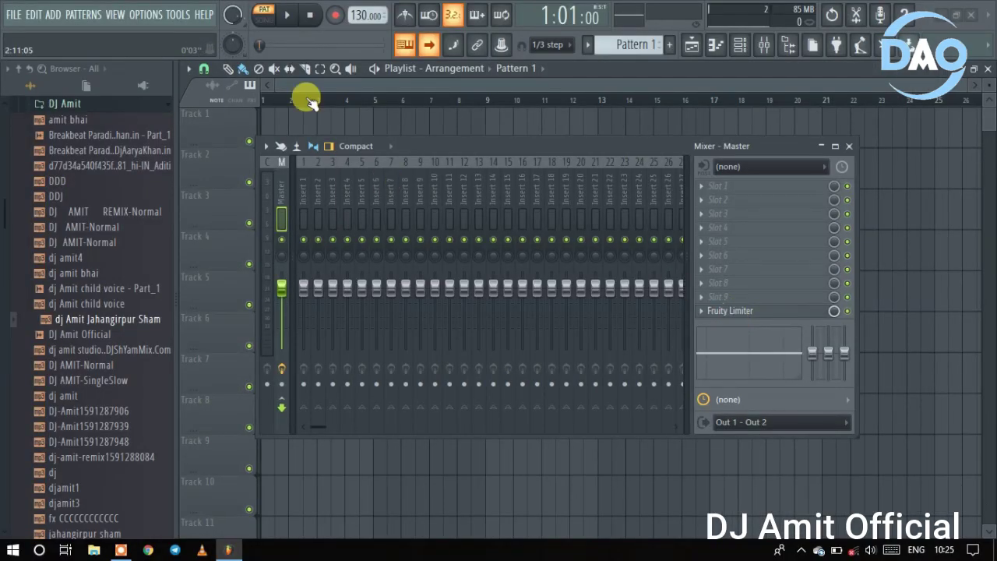
# - Create a new project from the Minimal template Empty, discarding the changes to untitled.flp
pyautogui.click(15, 16)
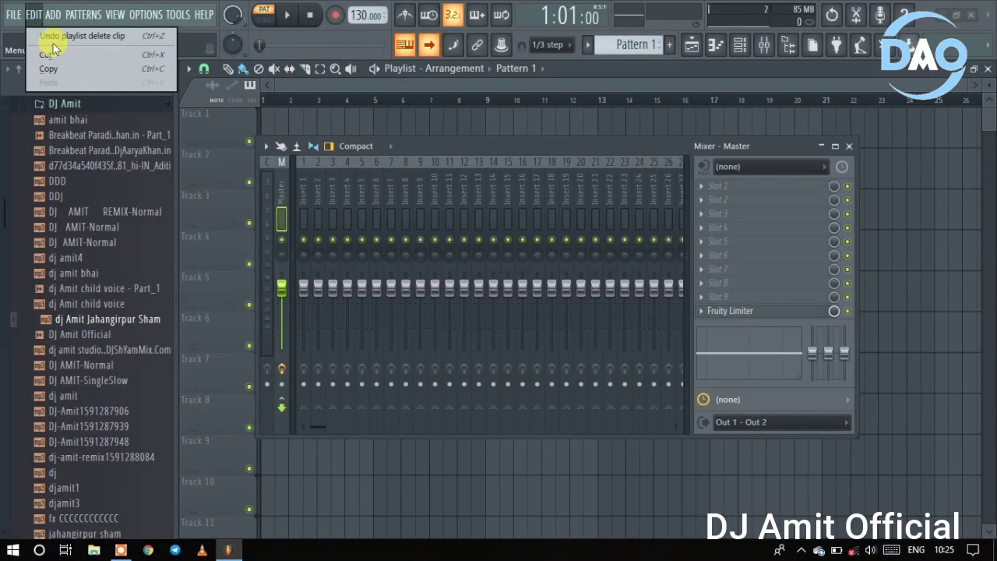
pyautogui.moveTo(16, 49)
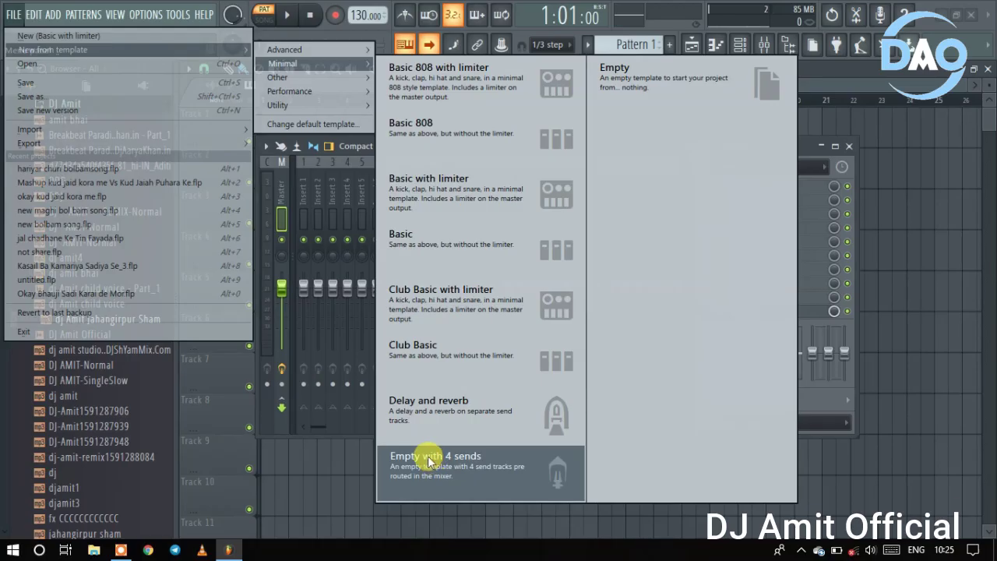
pyautogui.click(675, 84)
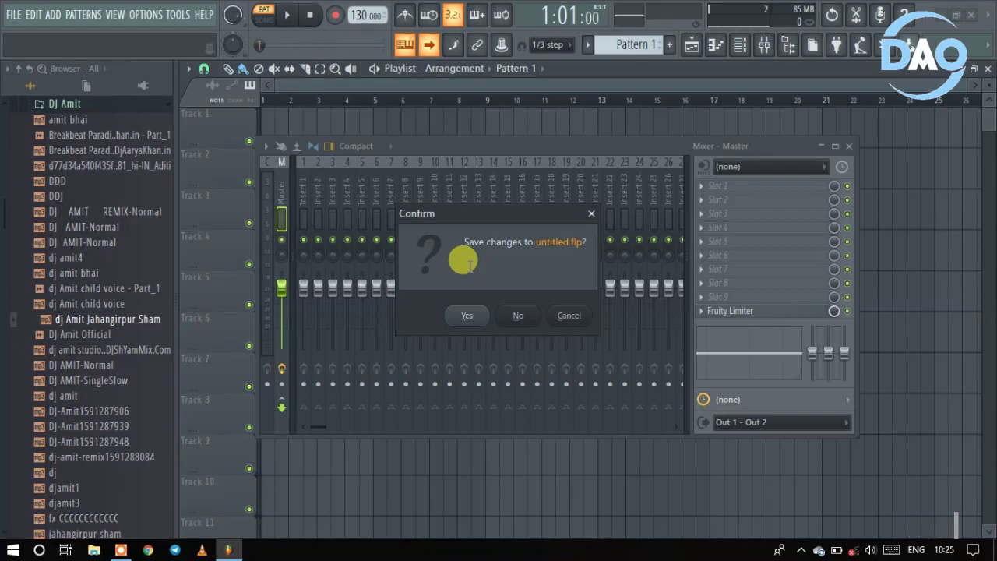
pyautogui.click(523, 316)
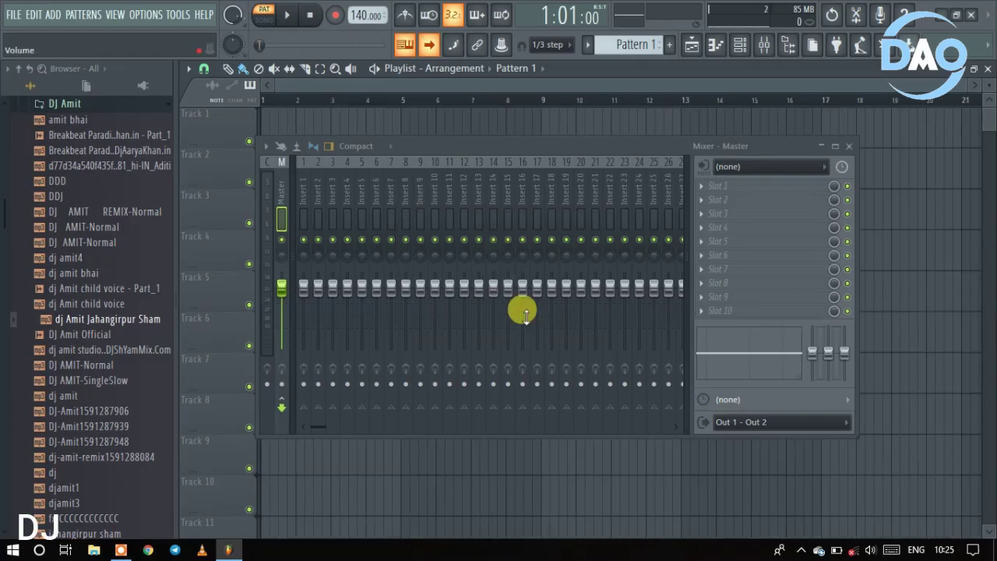
# - Inspect the new project's master mixer slots and the Sampler channel's settings, closing each window when done
pyautogui.moveTo(568, 151); pyautogui.dragTo(577, 198)
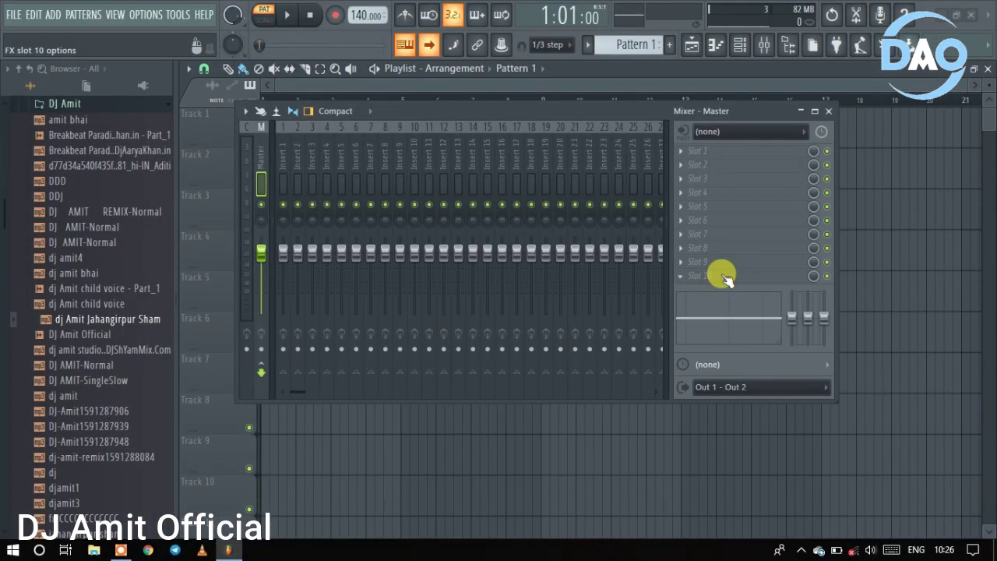
pyautogui.click(828, 111)
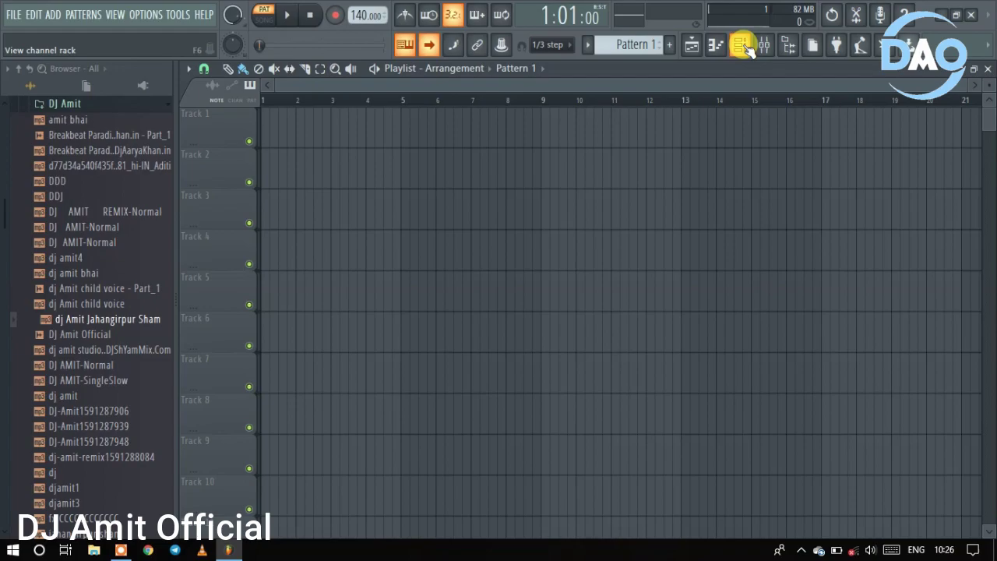
pyautogui.click(742, 46)
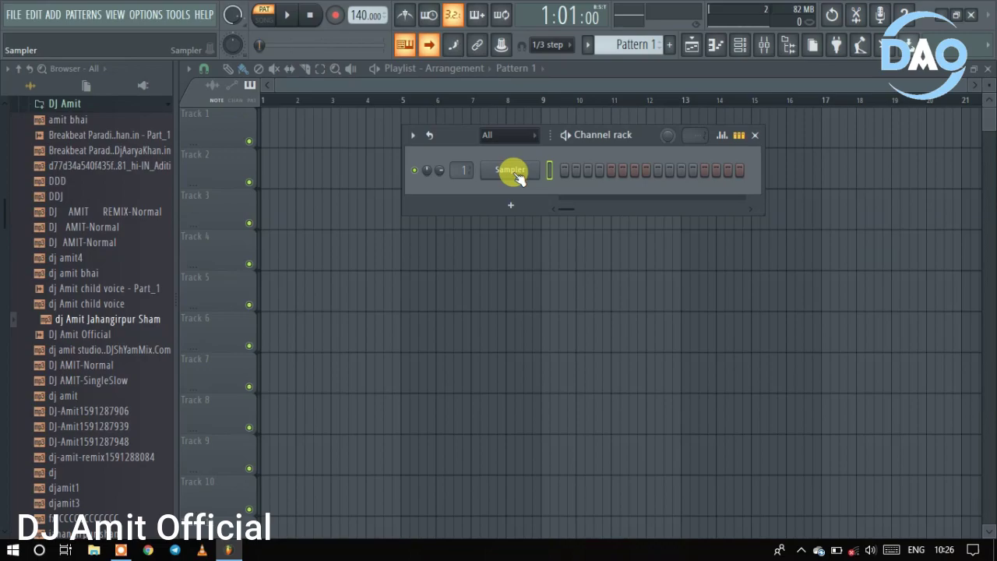
pyautogui.click(515, 176)
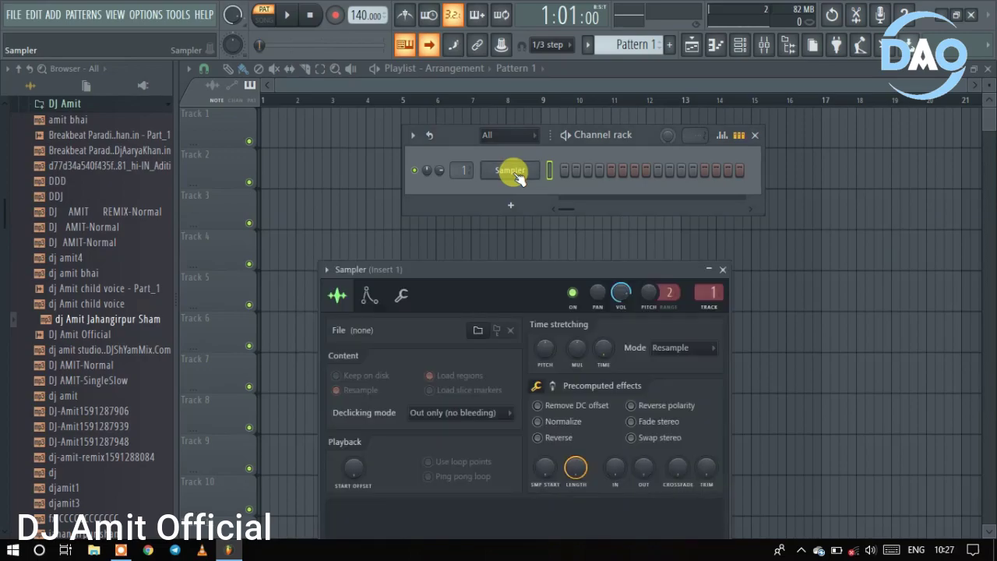
pyautogui.moveTo(543, 269); pyautogui.dragTo(602, 79)
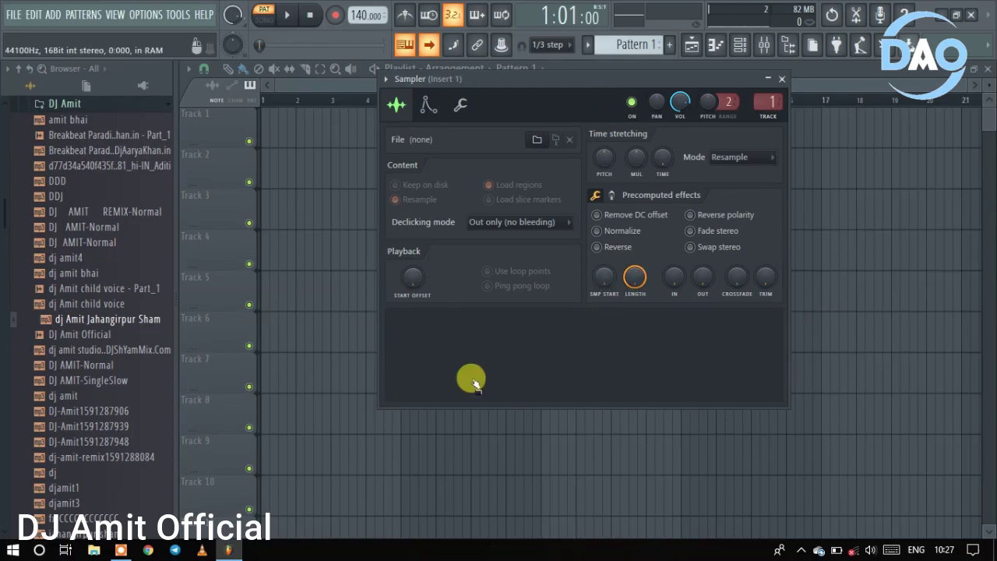
pyautogui.click(781, 79)
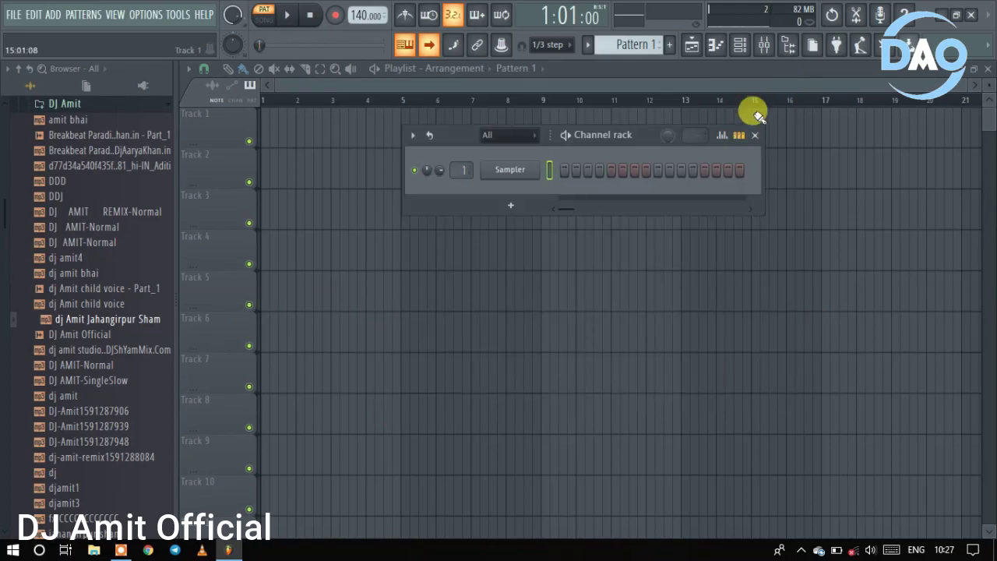
pyautogui.click(755, 136)
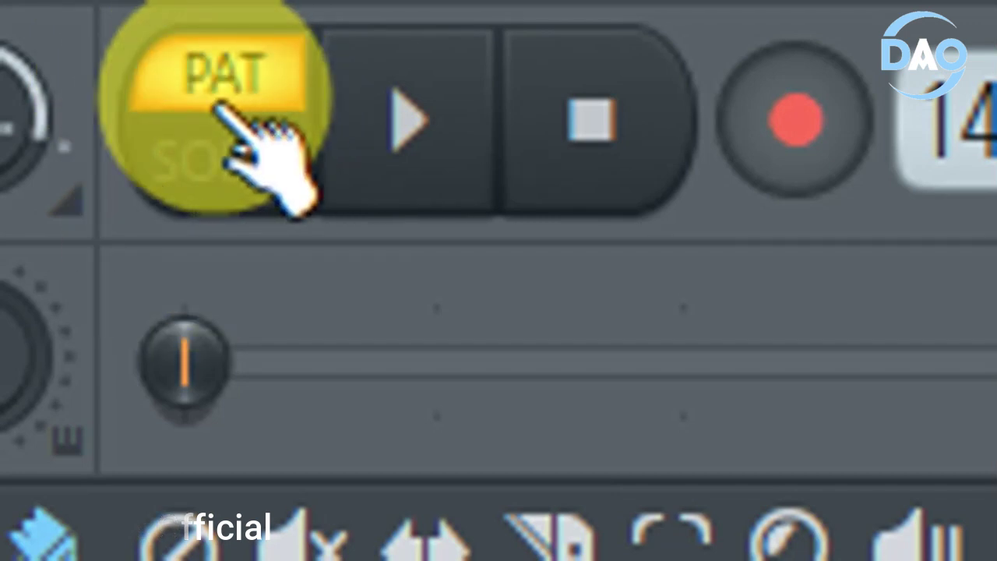
# - Toggle playback between song and pattern mode, ending in song mode
pyautogui.click(228, 164)
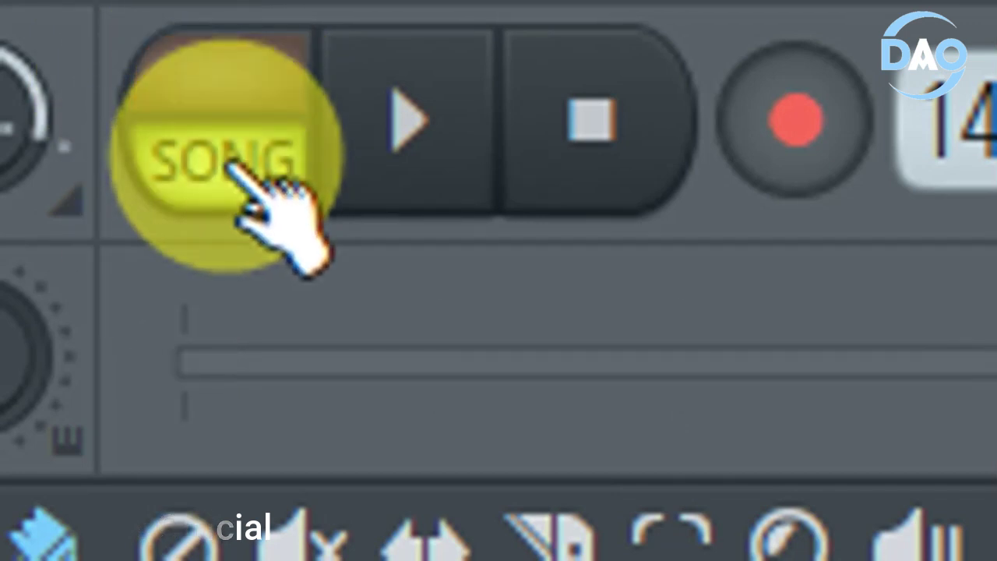
pyautogui.click(218, 93)
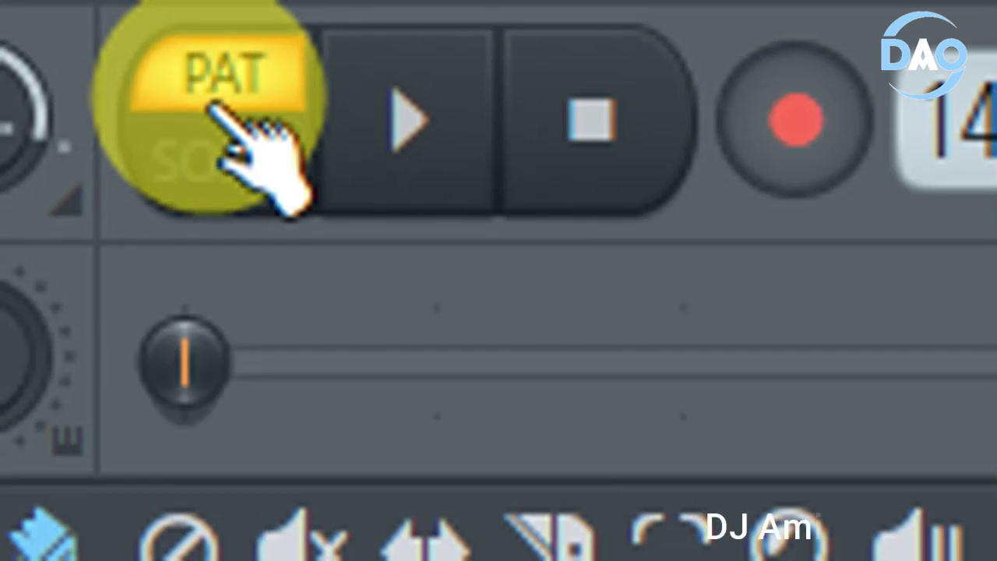
pyautogui.click(220, 177)
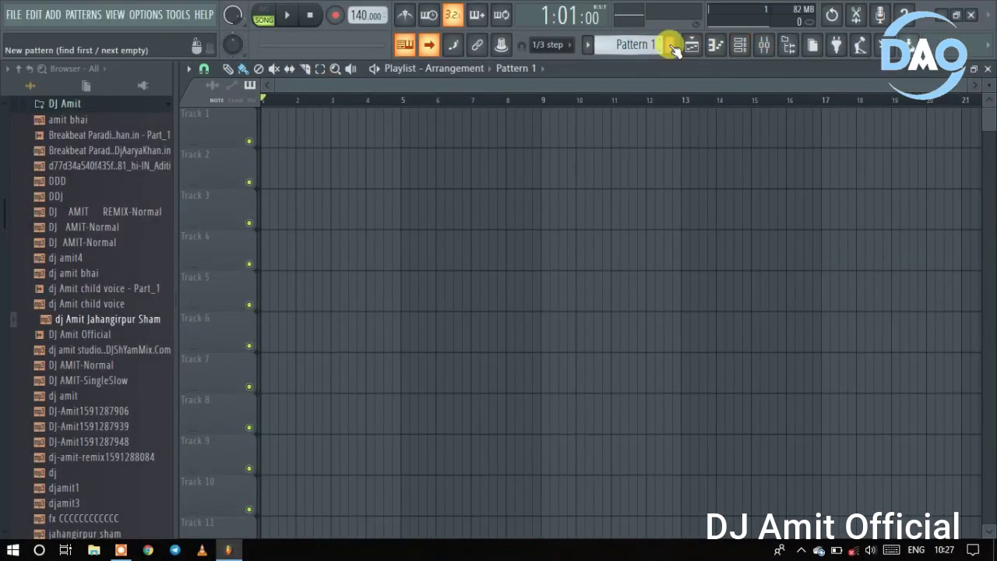
# - Name Pattern 1 "dfgg"
pyautogui.click(667, 43)
pyautogui.write('cfg')
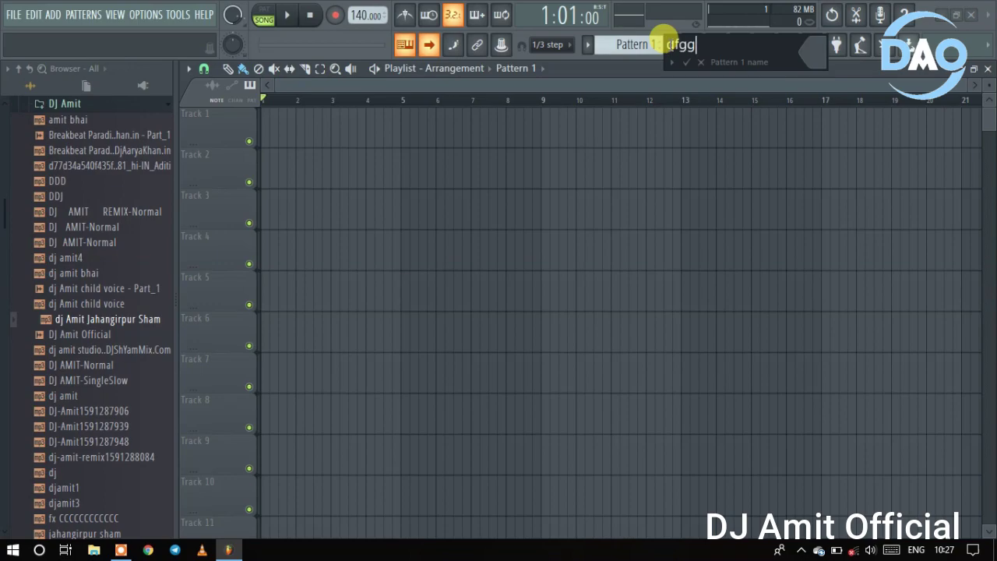
pyautogui.write('g')
pyautogui.press('Return')
# - Paint dfgg clips along Track 1 across bars 1 to 16 and briefly play the arrangement in song mode
pyautogui.moveTo(263, 134); pyautogui.dragTo(785, 130)
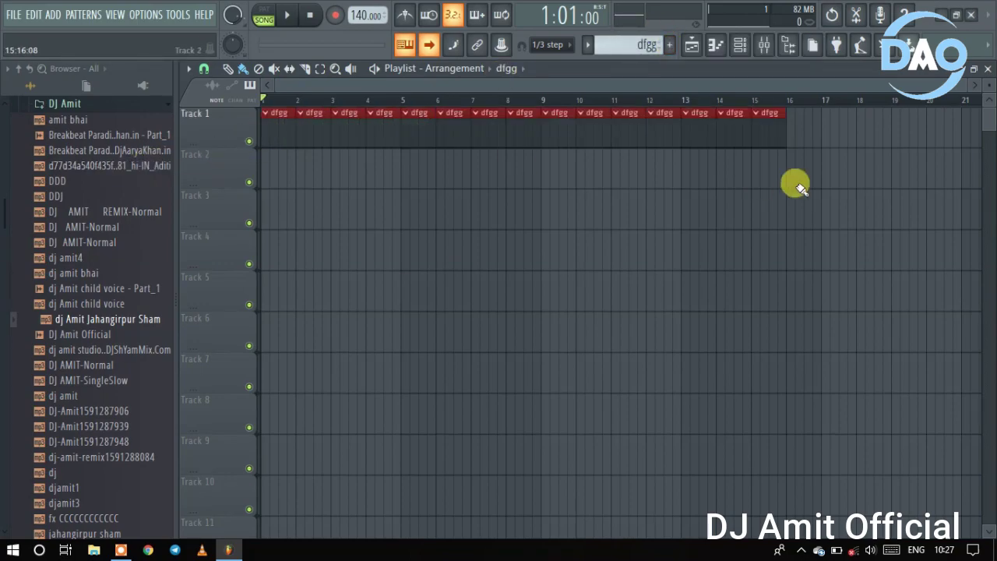
pyautogui.moveTo(795, 186); pyautogui.dragTo(498, 270)
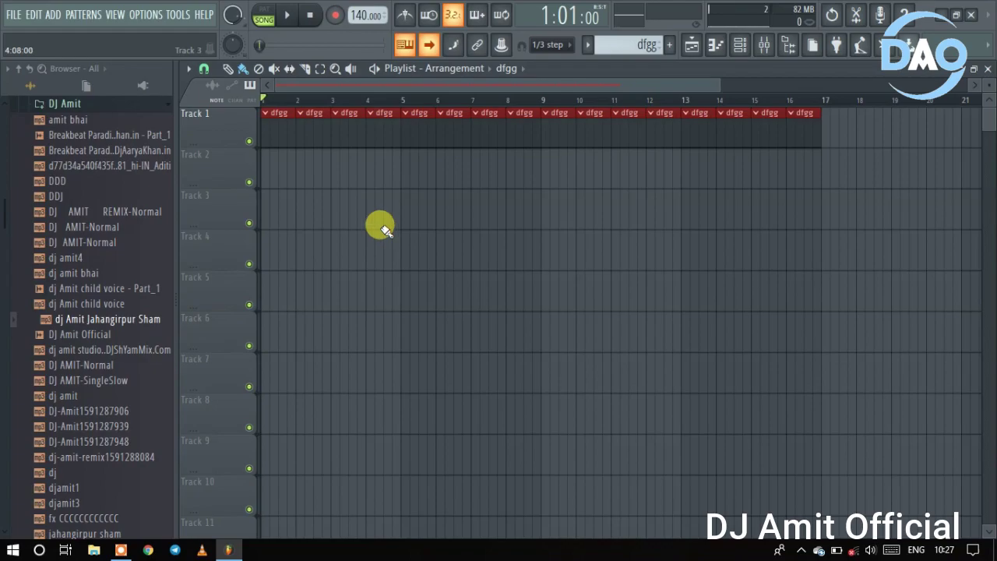
pyautogui.click(264, 18)
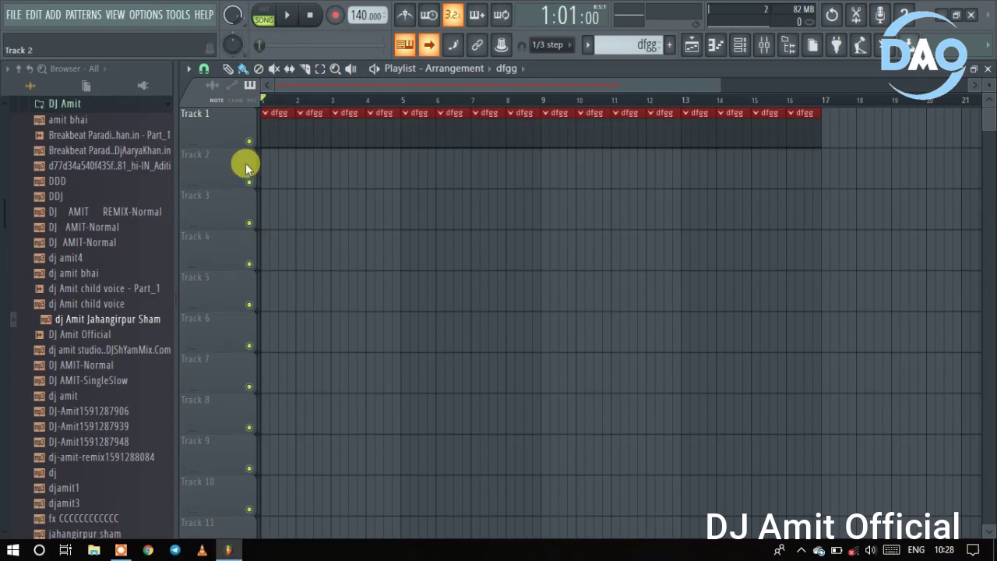
pyautogui.press('space')
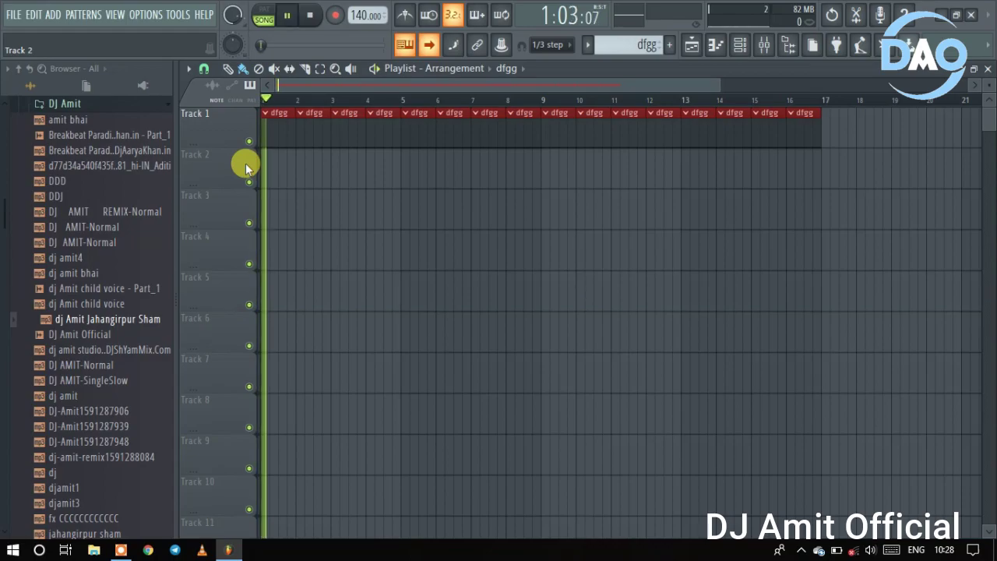
pyautogui.press('space')
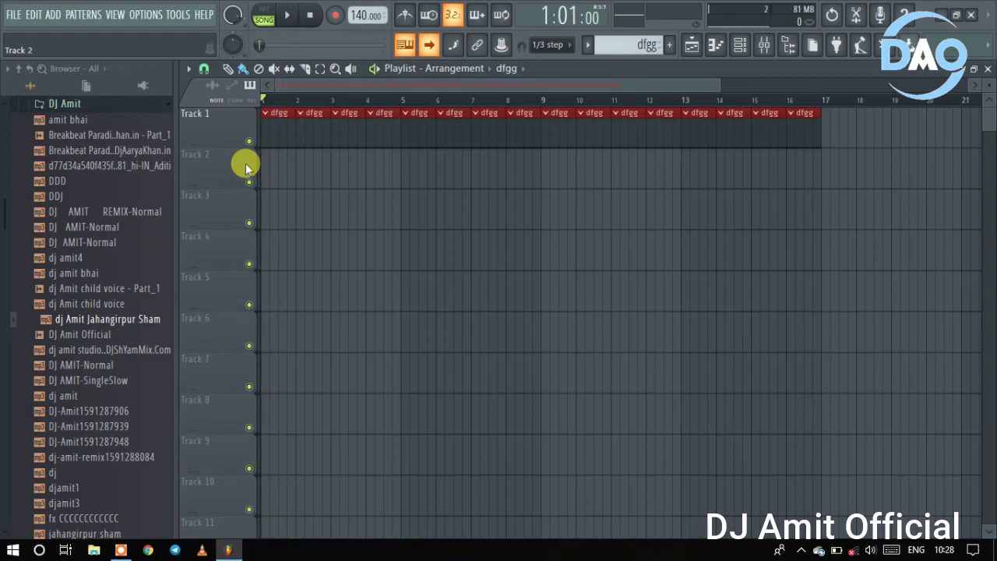
# - Delete all dfgg clips from Track 1, then play and pause the pattern in pattern mode
pyautogui.moveTo(817, 127); pyautogui.dragTo(285, 127)
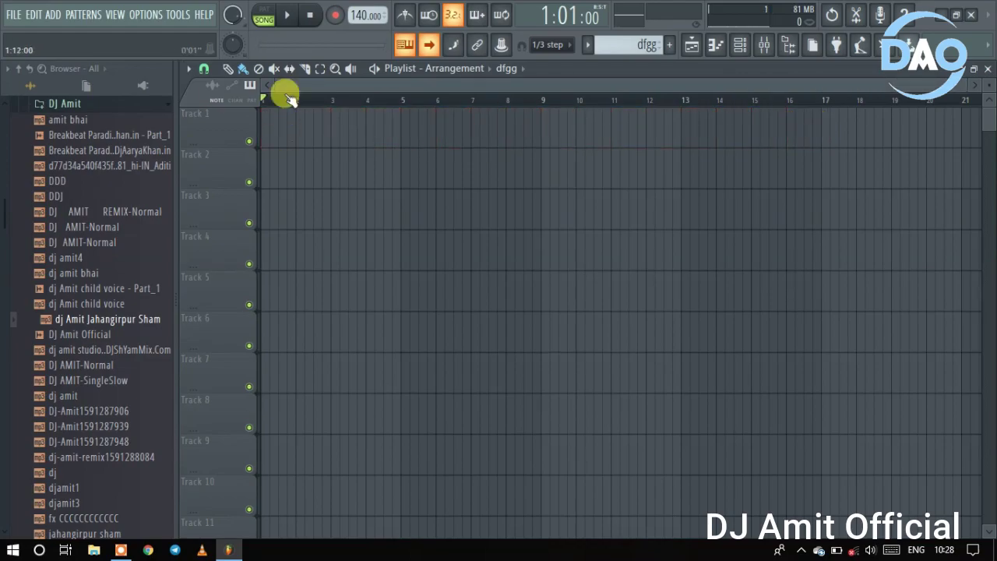
pyautogui.click(268, 12)
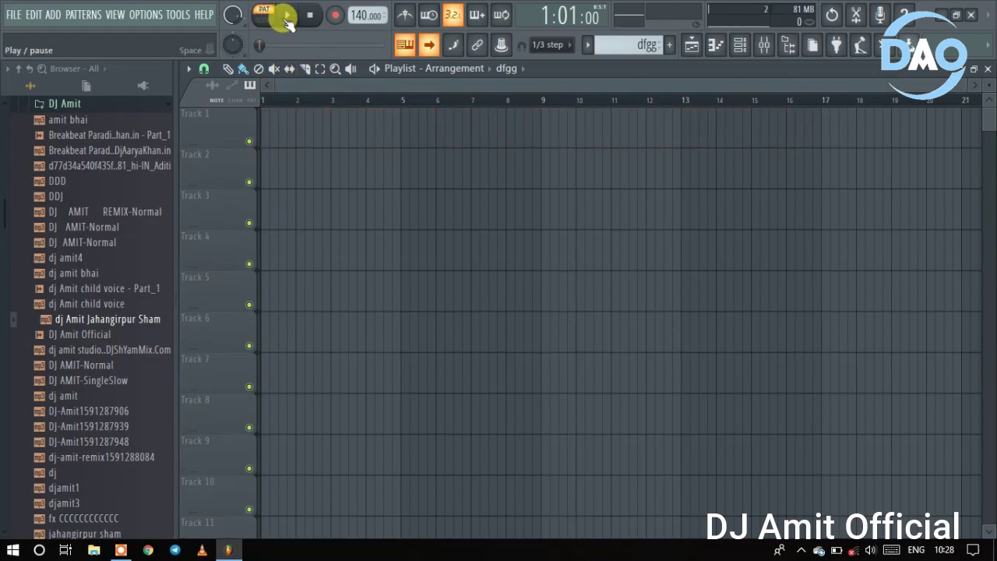
pyautogui.click(287, 18)
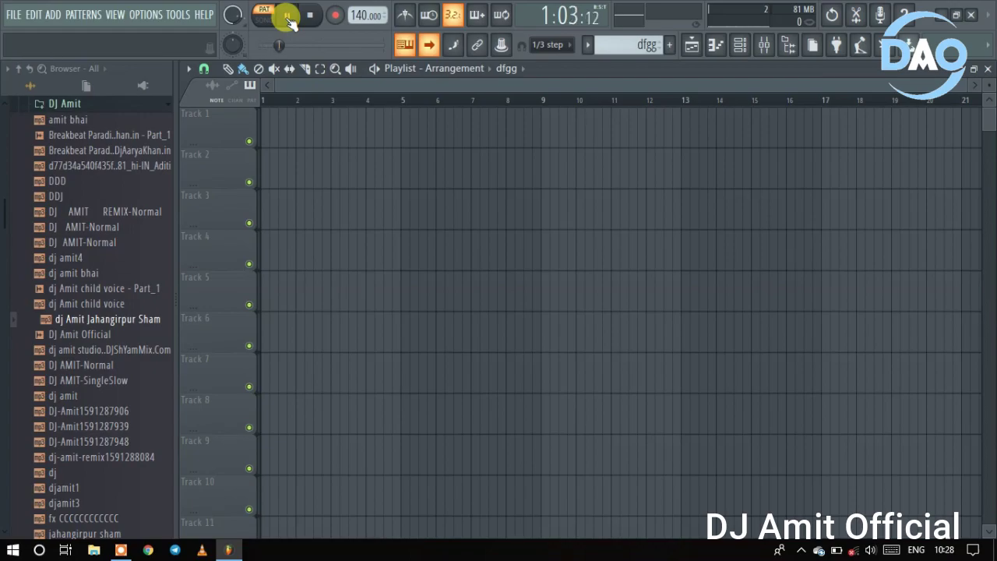
pyautogui.click(288, 17)
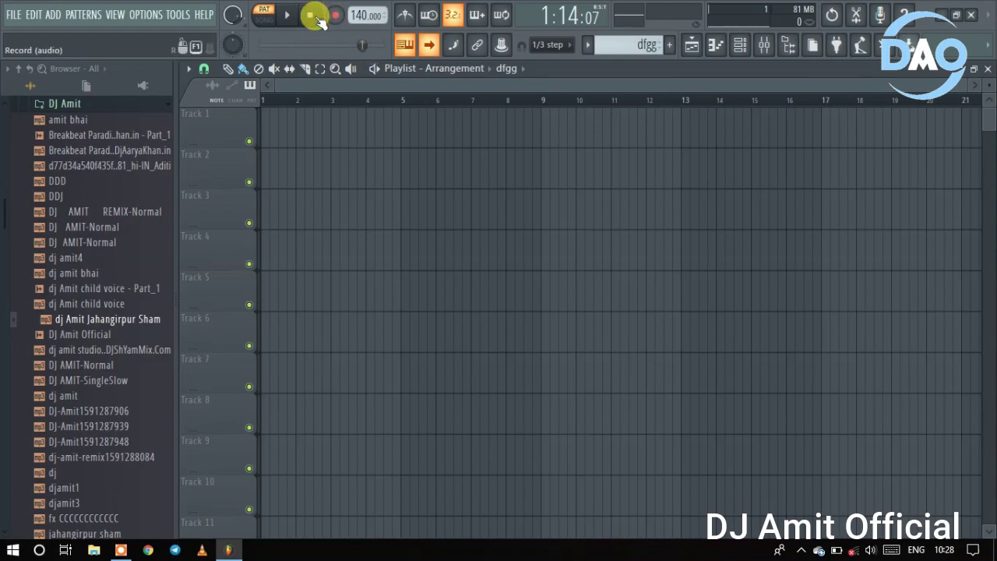
# - Stop the pattern playback and add an empty new pattern, keeping its default name
pyautogui.click(314, 15)
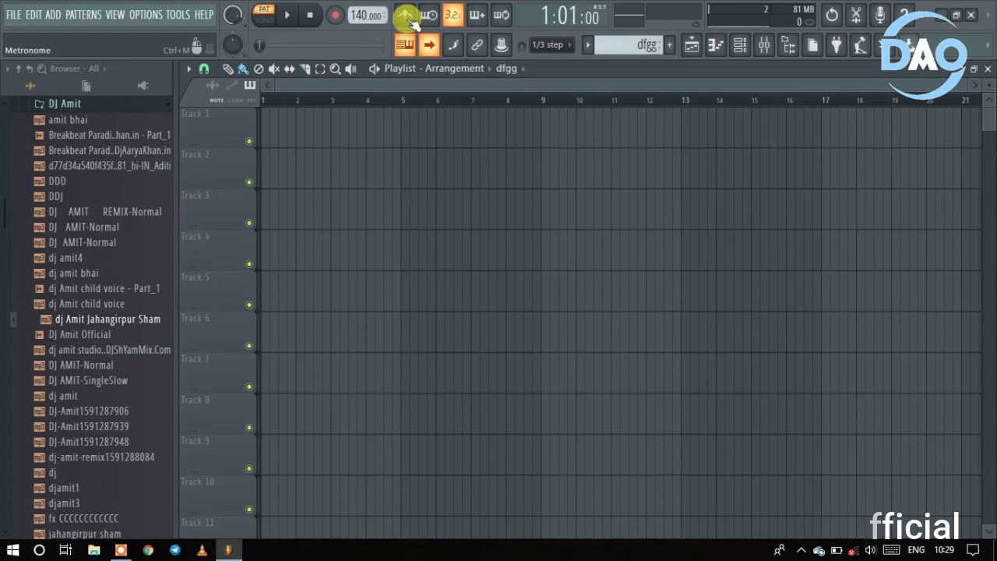
pyautogui.click(672, 47)
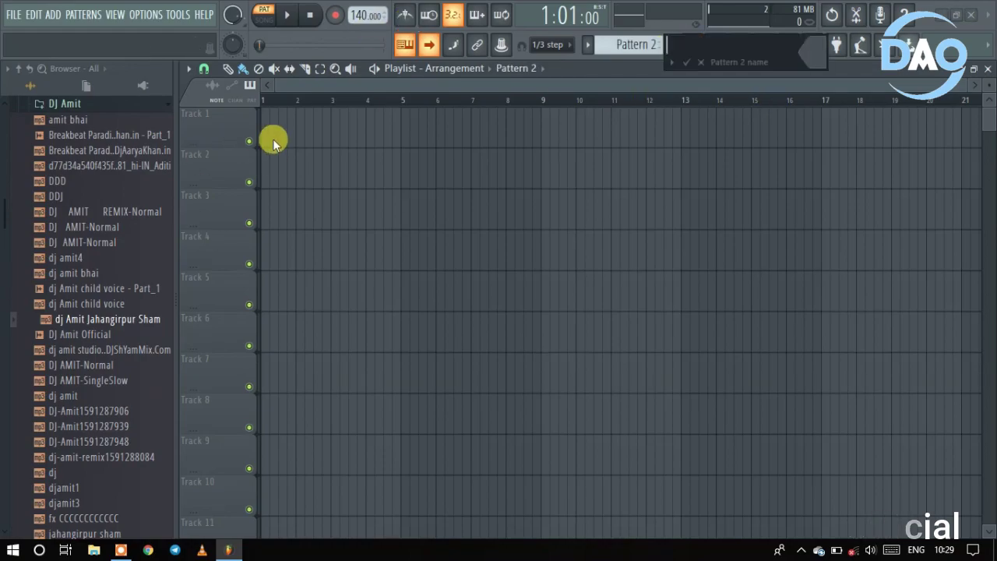
pyautogui.click(701, 63)
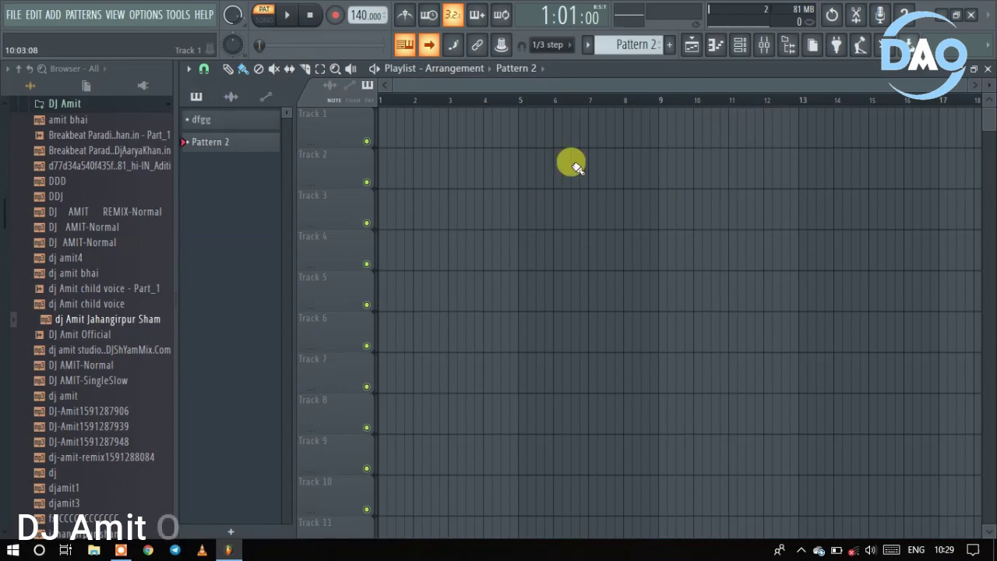
# - Paint dfgg clips along Track 1 over bars 1 to 15 and briefly play them in song mode with the metronome on
pyautogui.click(233, 121)
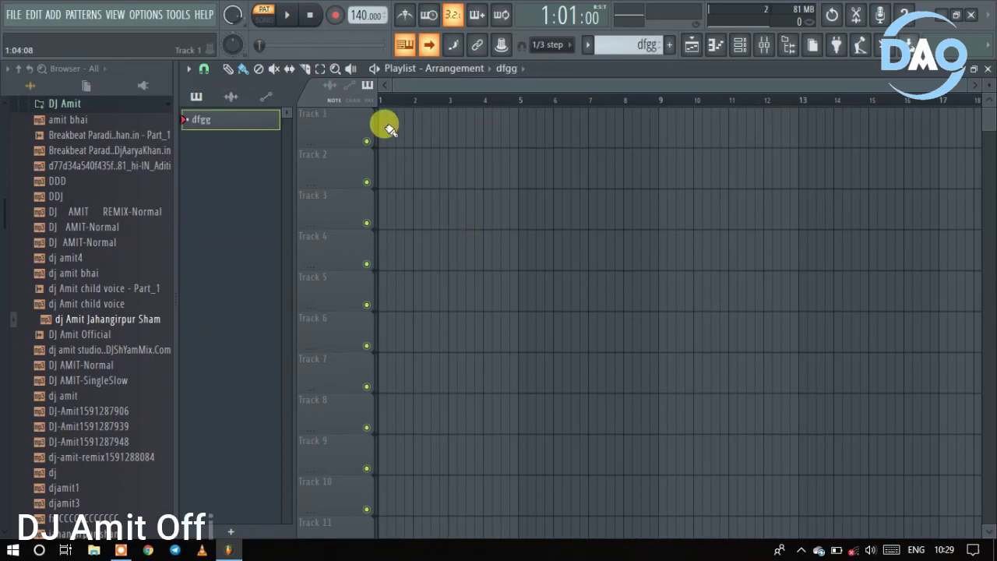
pyautogui.moveTo(383, 129); pyautogui.dragTo(872, 133)
pyautogui.click(405, 14)
pyautogui.click(264, 19)
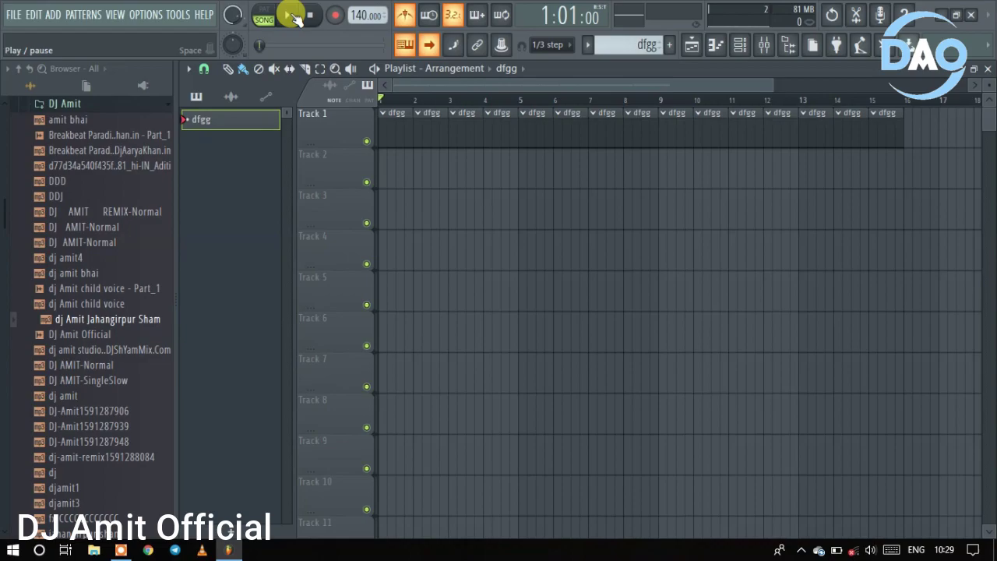
pyautogui.click(294, 16)
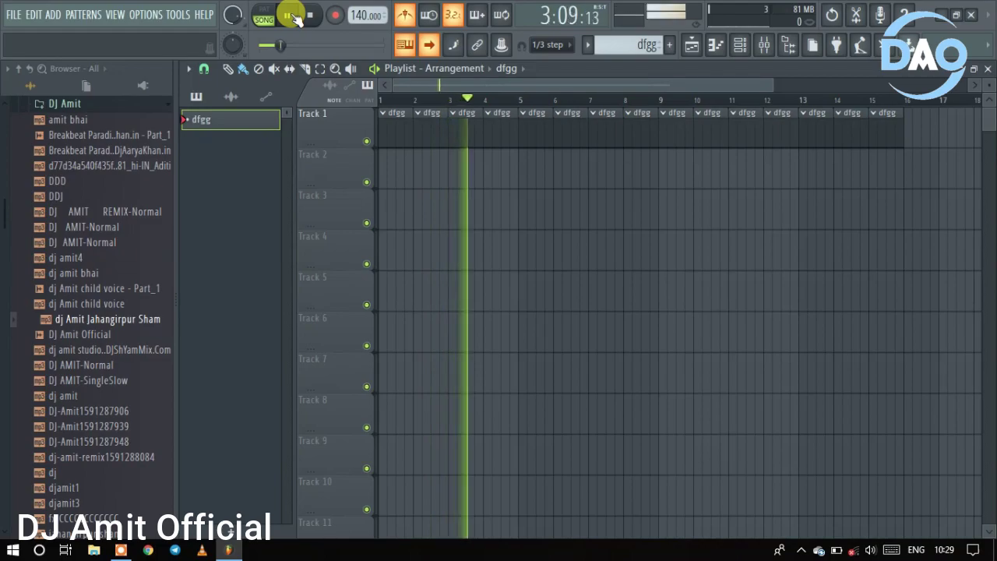
pyautogui.click(293, 16)
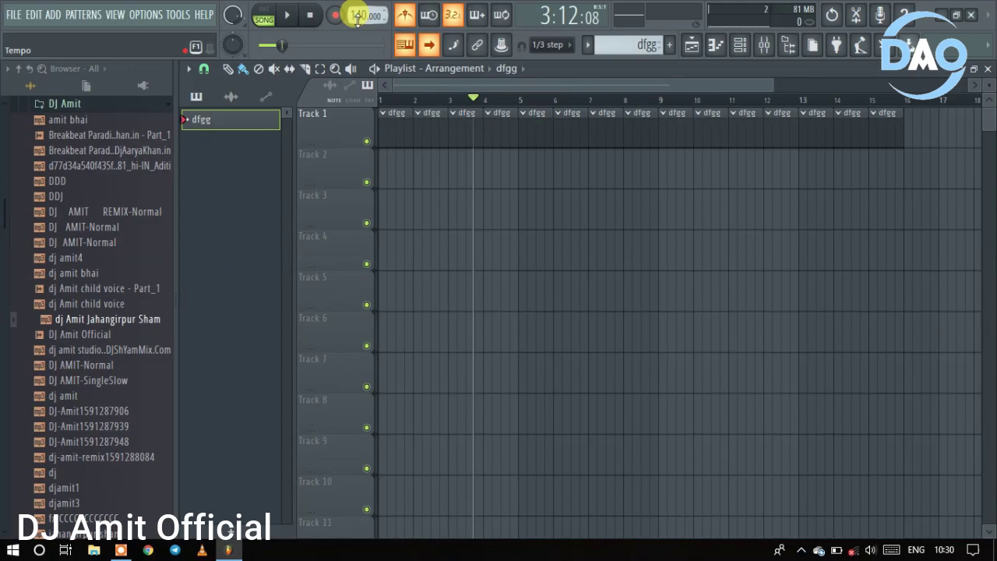
# - Set the tempo to 60 BPM, return the playhead to the start, and briefly play the song
pyautogui.moveTo(359, 15); pyautogui.dragTo(359, 80)
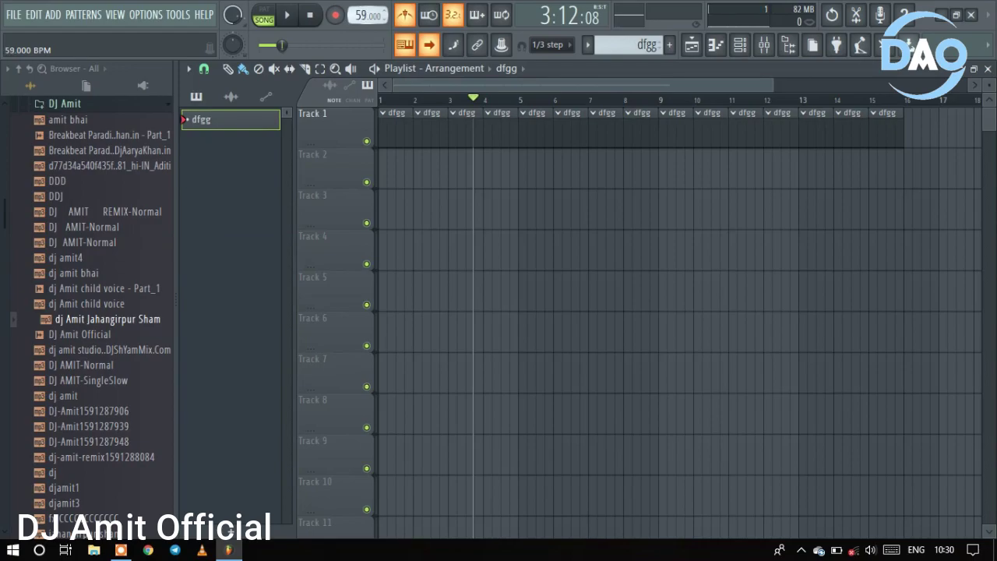
pyautogui.moveTo(471, 97); pyautogui.dragTo(330, 98)
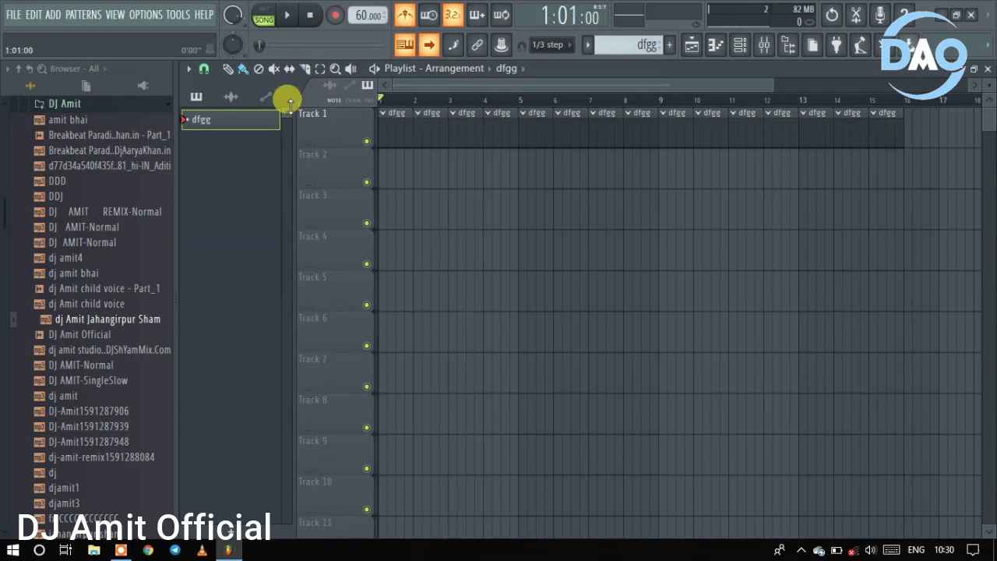
pyautogui.press('space')
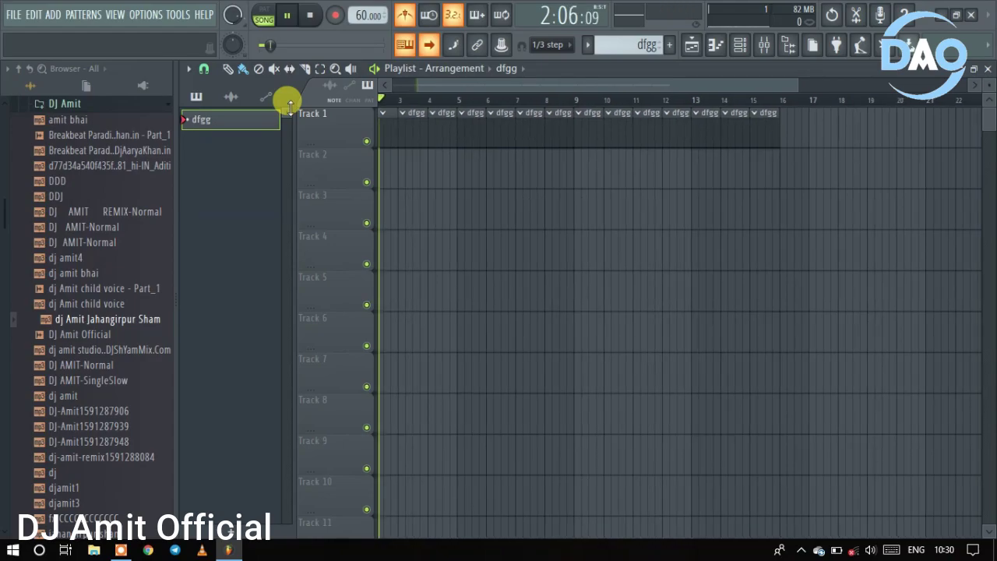
pyautogui.press('space')
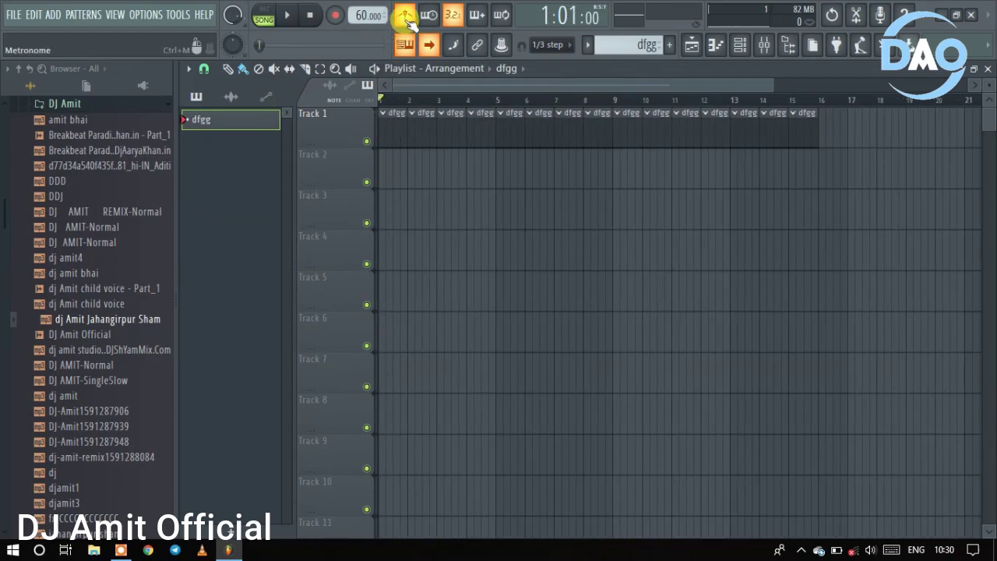
# - Set the tempo to 120 BPM, and try starting playback with wait for input before switching that option off
pyautogui.rightClick(362, 17)
pyautogui.click(510, 100)
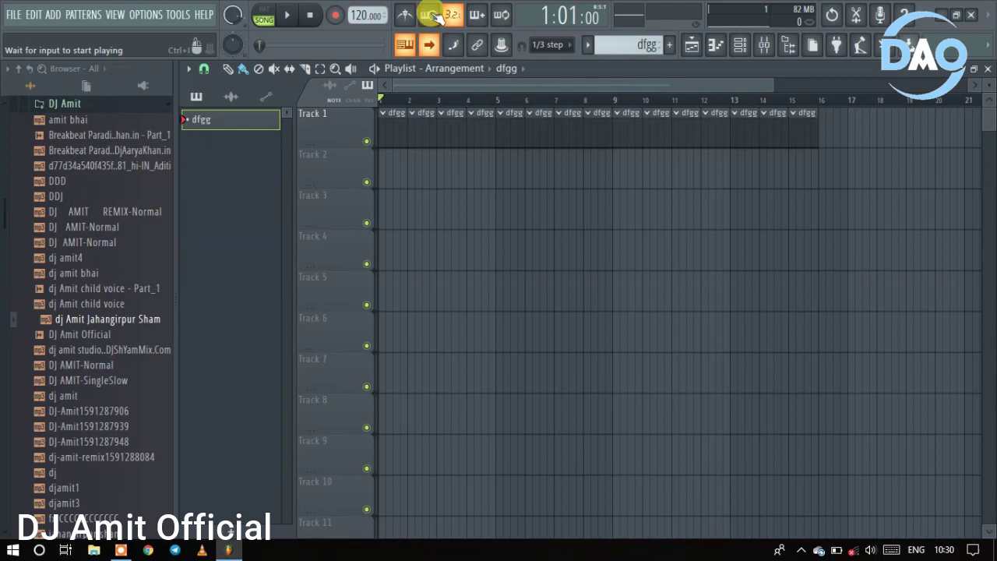
pyautogui.press('space')
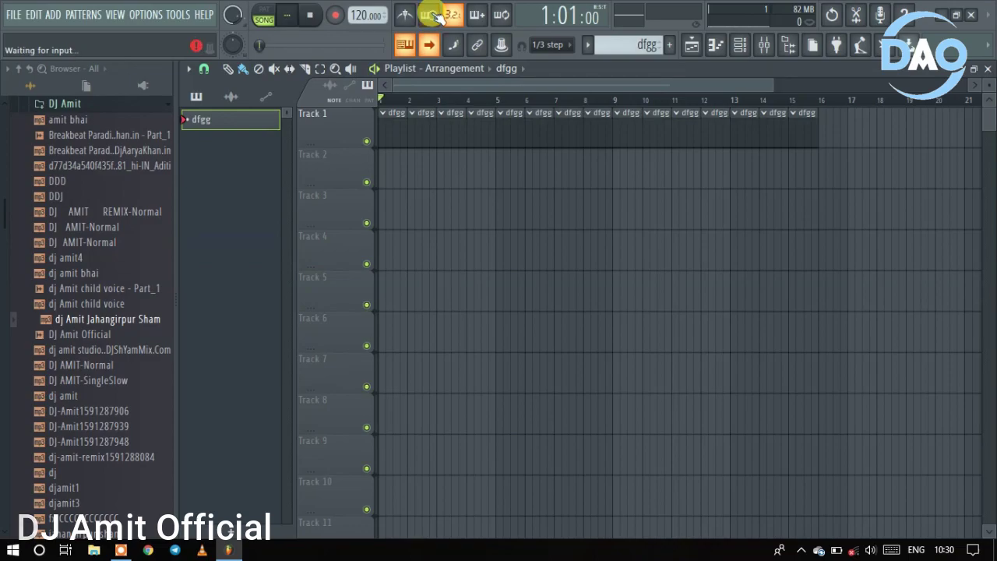
pyautogui.click(425, 17)
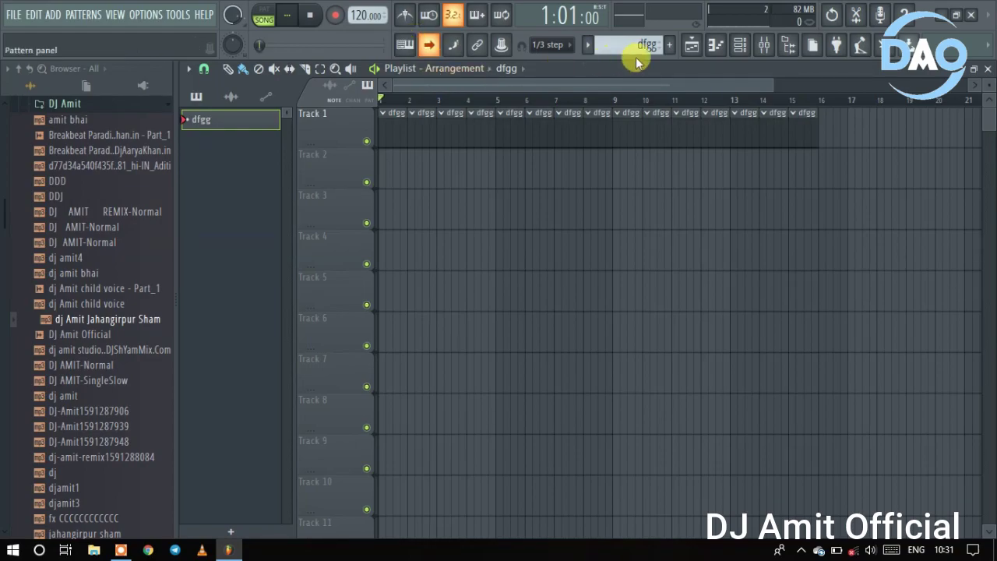
# - Add an FL Keys channel to the Channel rack
pyautogui.click(738, 47)
pyautogui.click(517, 204)
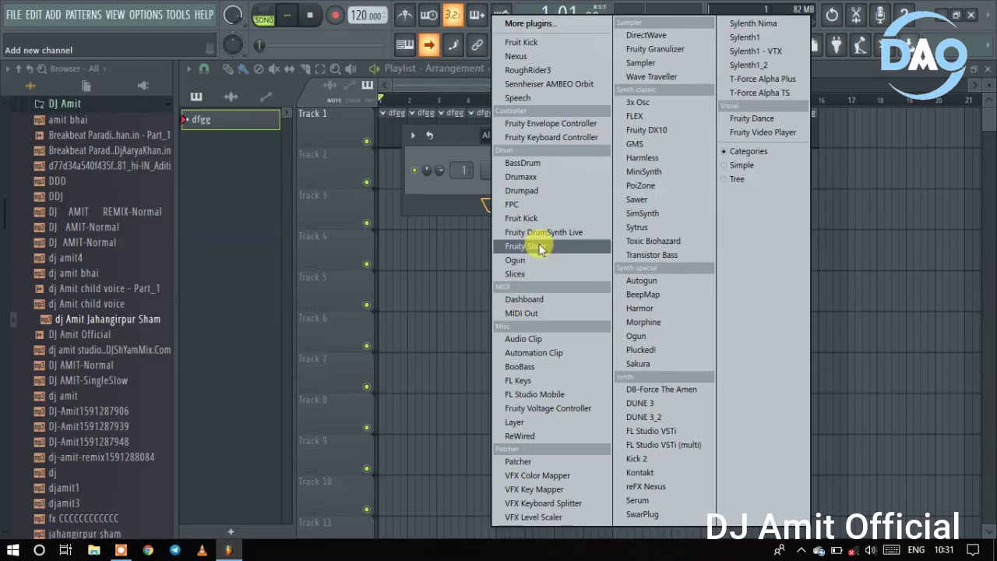
pyautogui.click(520, 379)
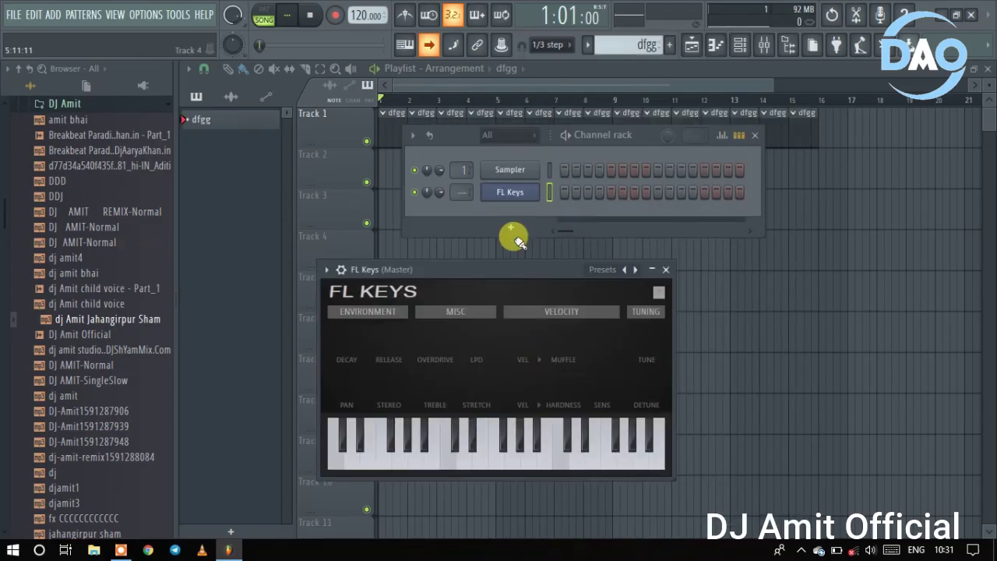
# - Reposition the FL Keys window, try notes on its keyboard, and close it
pyautogui.moveTo(507, 273); pyautogui.dragTo(614, 174)
pyautogui.moveTo(471, 372)
pyautogui.mouseDown()
pyautogui.moveTo(663, 363)
pyautogui.moveTo(415, 384)
pyautogui.moveTo(672, 364)
pyautogui.mouseUp()
pyautogui.moveTo(634, 173); pyautogui.dragTo(537, 208)
pyautogui.click(605, 390)
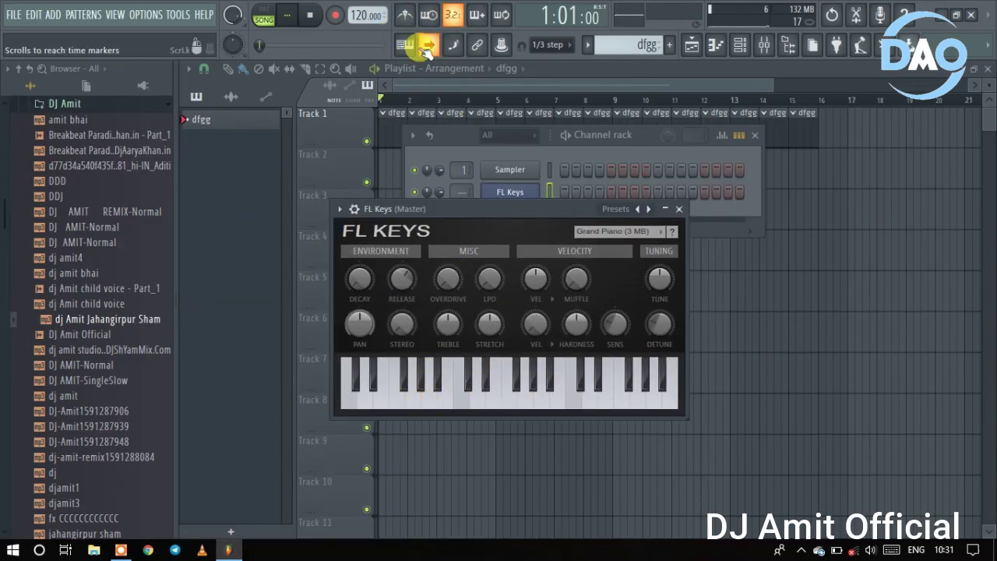
pyautogui.click(679, 208)
# - Open the piano roll for the FL Keys channel and enlarge its view upward
pyautogui.rightClick(541, 192)
pyautogui.click(605, 194)
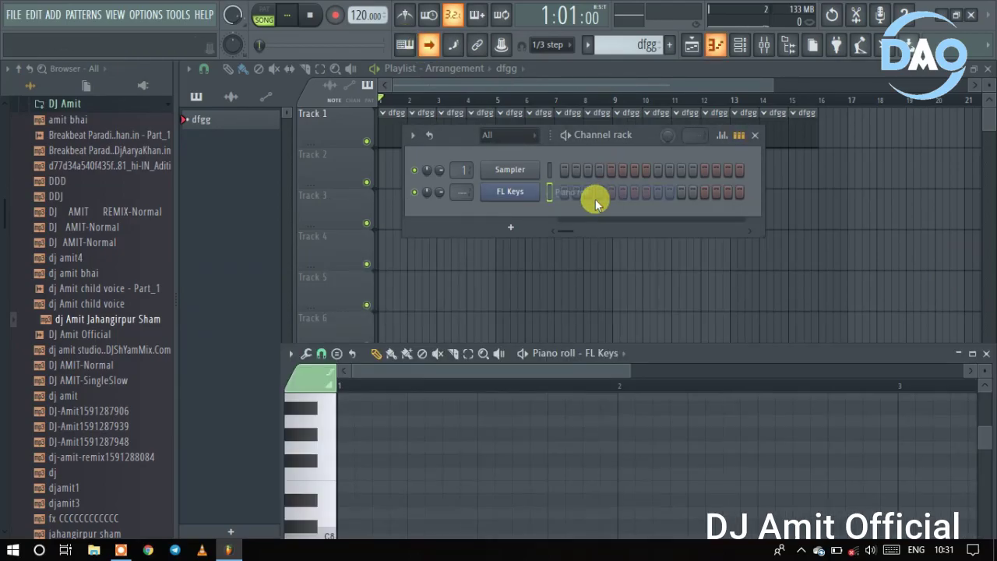
pyautogui.moveTo(682, 354); pyautogui.dragTo(680, 203)
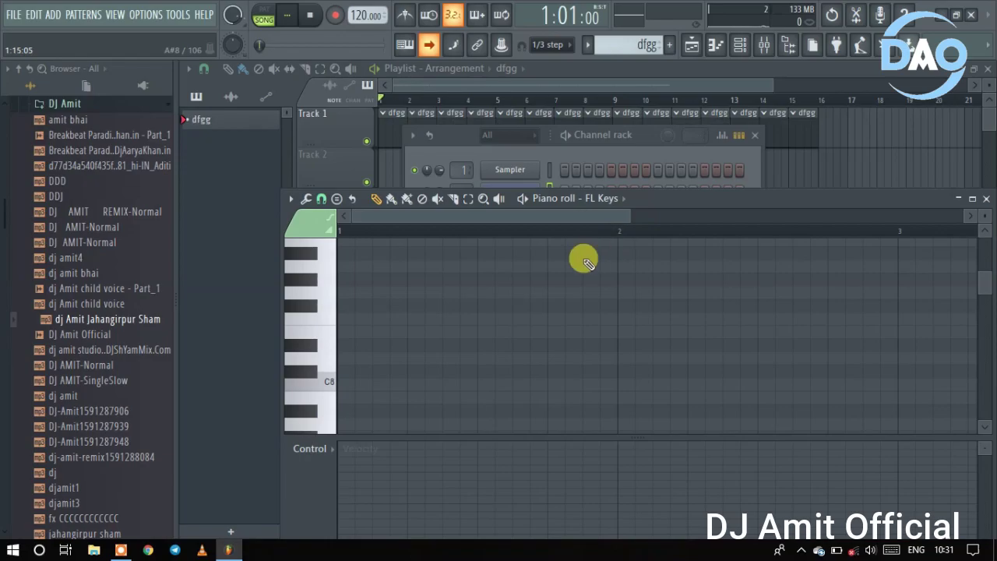
# - Switch the piano roll's active tool between Delete and Paint, ending on Delete
pyautogui.press('d')
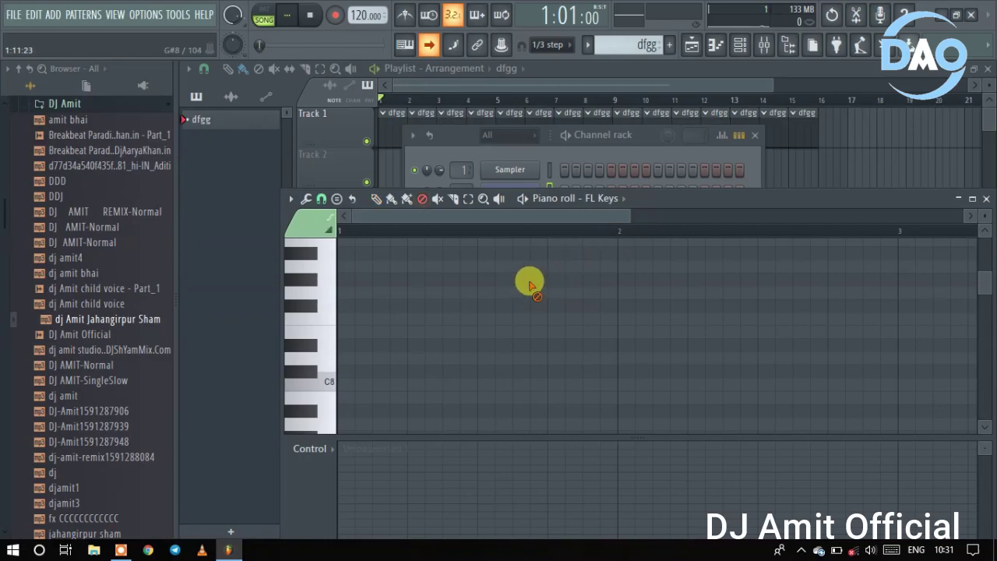
pyautogui.click(391, 199)
pyautogui.press('d')
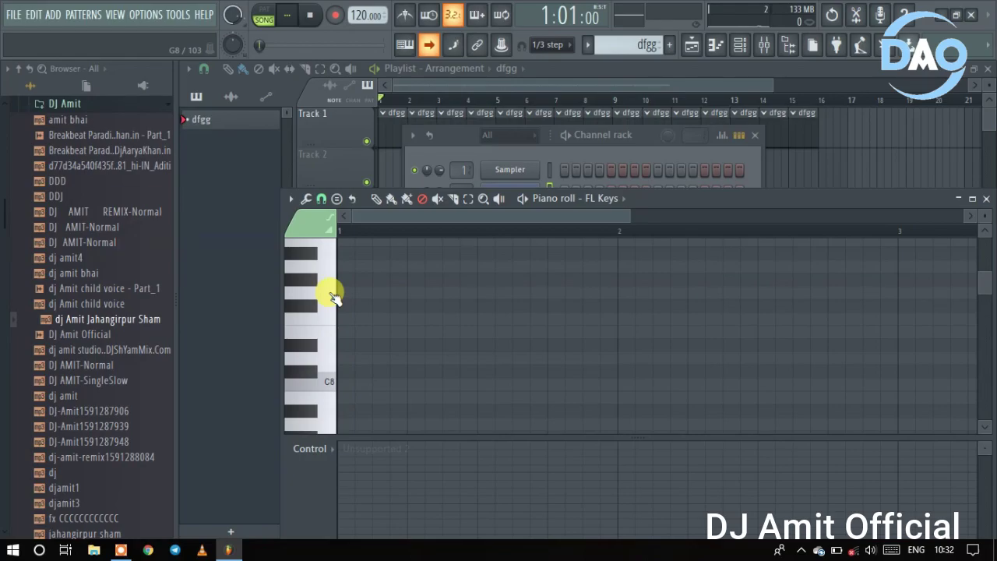
# - Audition several FL Keys notes just above C8 on the piano roll's keyboard
pyautogui.click(332, 294)
pyautogui.click(325, 320)
pyautogui.click(328, 336)
pyautogui.click(328, 354)
pyautogui.click(333, 323)
# - Enable the typing keyboard as a piano, briefly play the song, and play several FL Keys notes from the computer keyboard
pyautogui.click(404, 44)
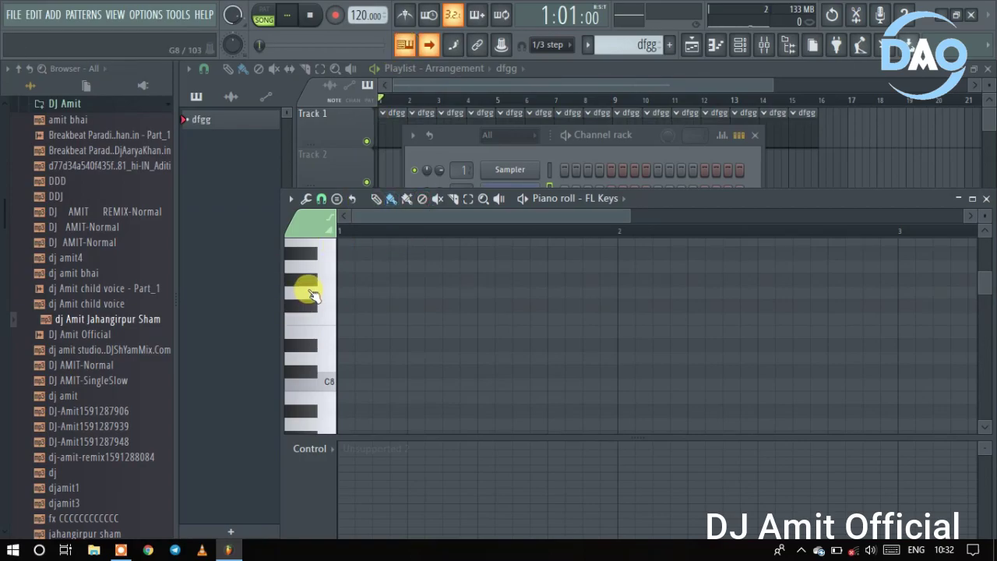
pyautogui.press('space')
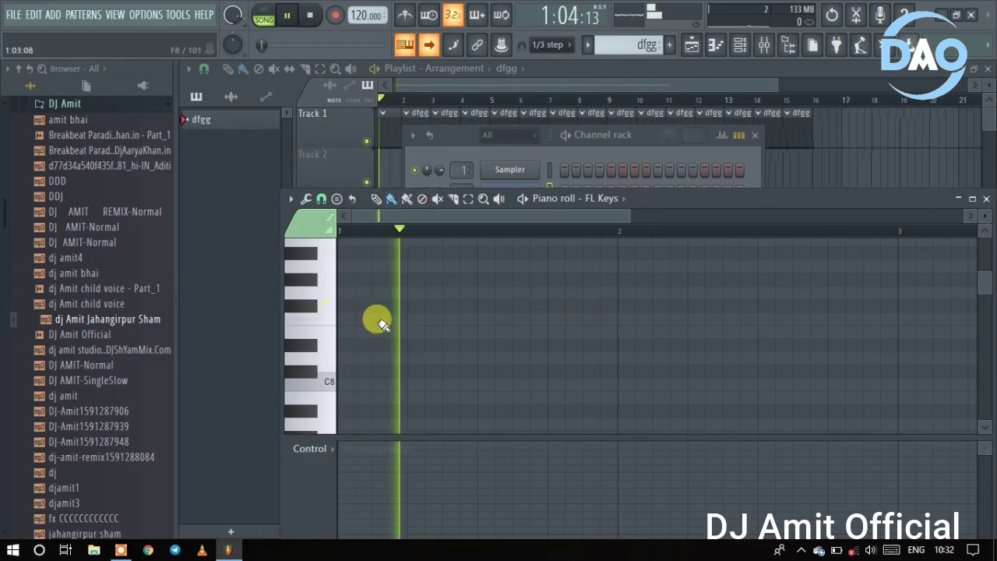
pyautogui.press('space')
pyautogui.press('c')
pyautogui.press('c')
pyautogui.press('c')
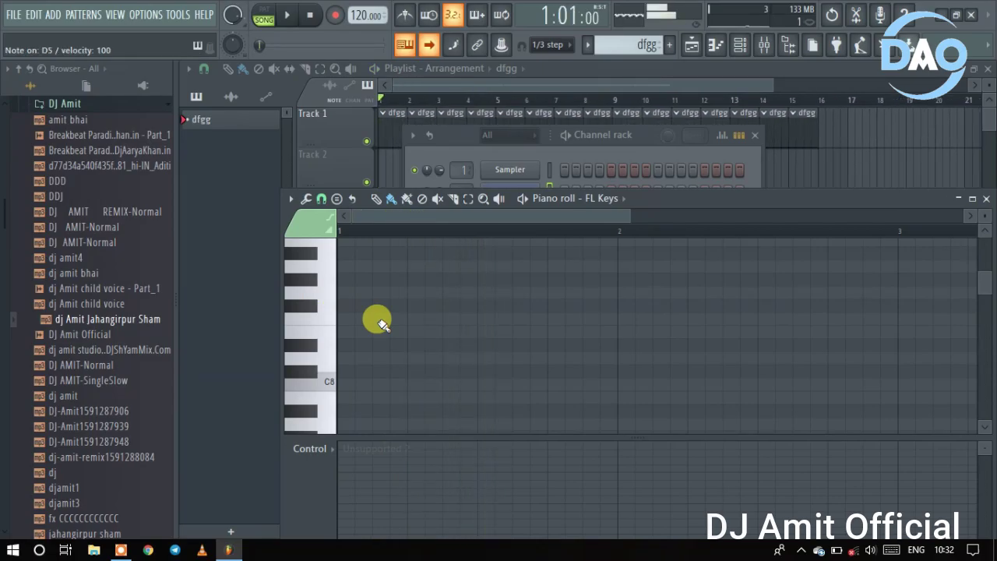
pyautogui.press('g')
pyautogui.press('g')
pyautogui.press('h')
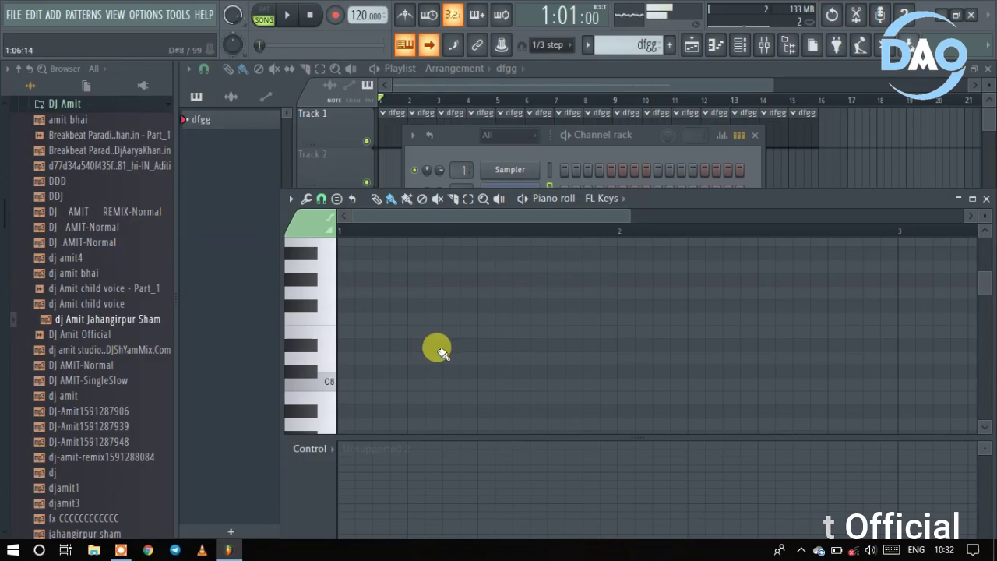
pyautogui.scroll(-3, 500, 341)
pyautogui.press('g')
pyautogui.press('h')
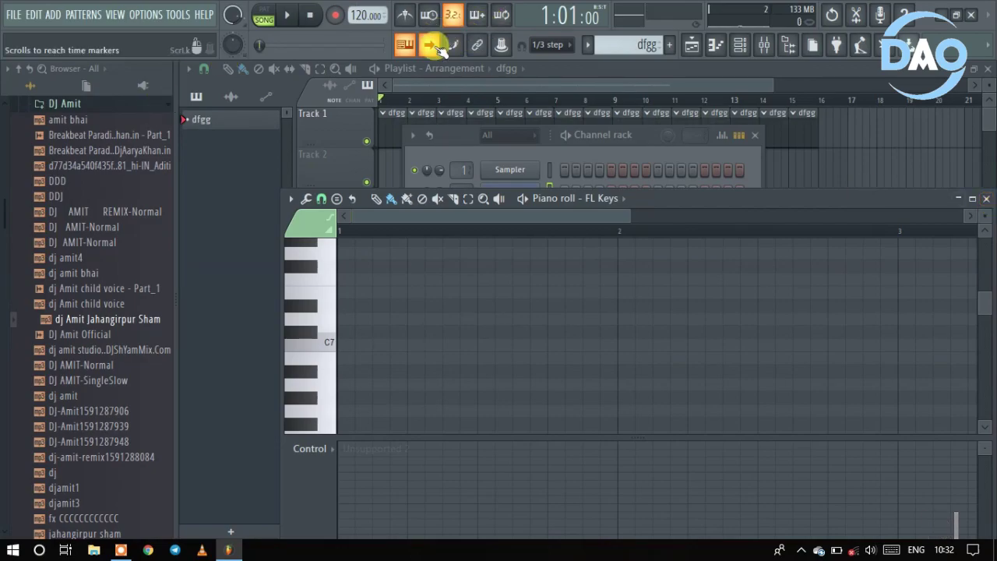
# - Close the piano roll and the Channel rack
pyautogui.click(985, 198)
pyautogui.click(765, 133)
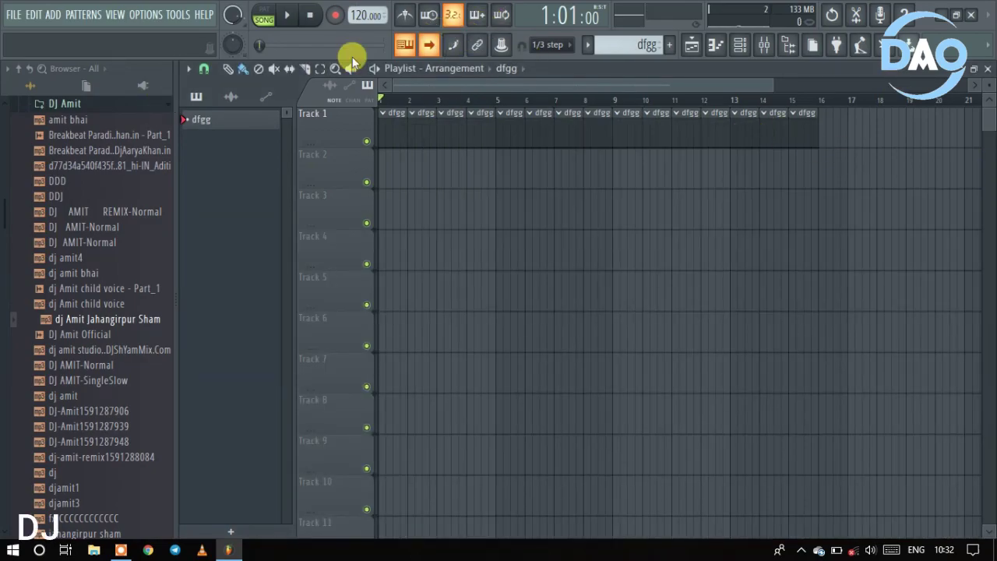
# - Turn off playlist auto-scrolling, hide the pattern picker, and briefly play the song from the start
pyautogui.click(427, 49)
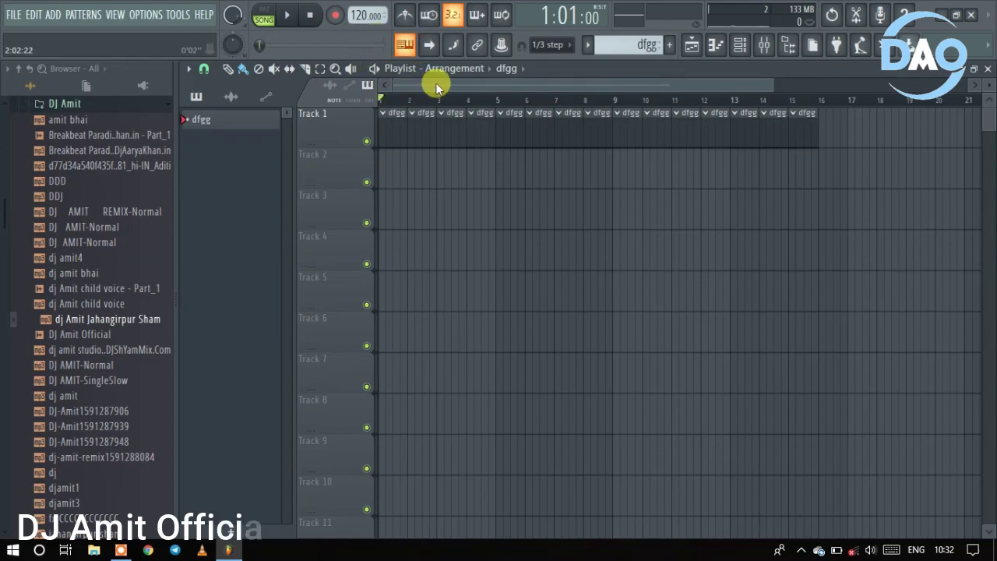
pyautogui.hotkey('alt', 'p')
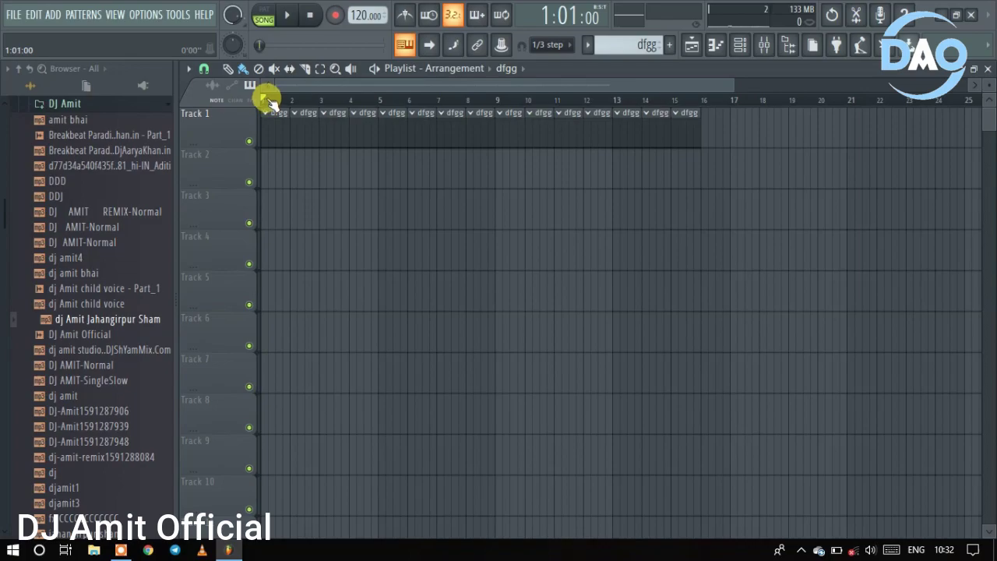
pyautogui.moveTo(437, 100); pyautogui.dragTo(56, 127)
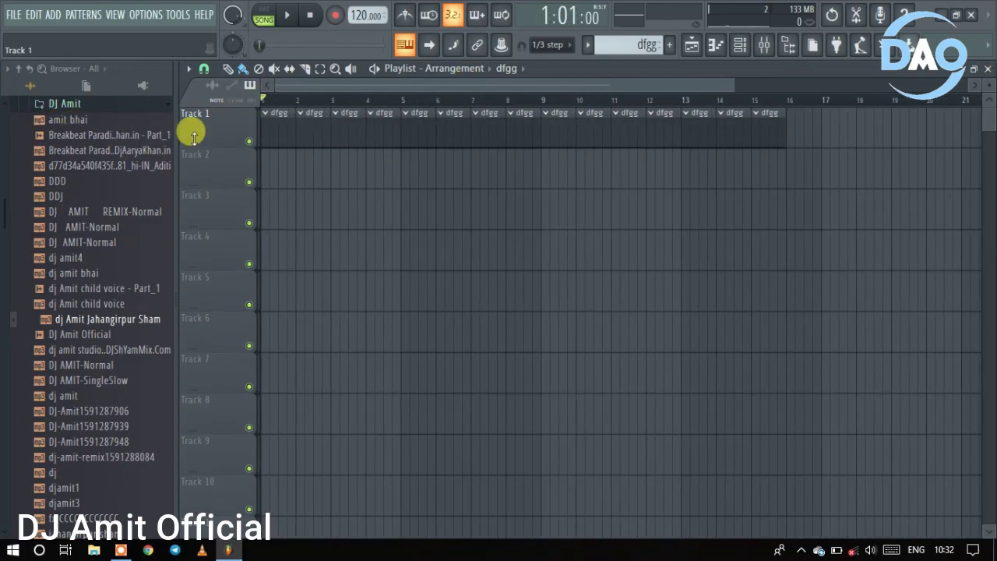
pyautogui.press('space')
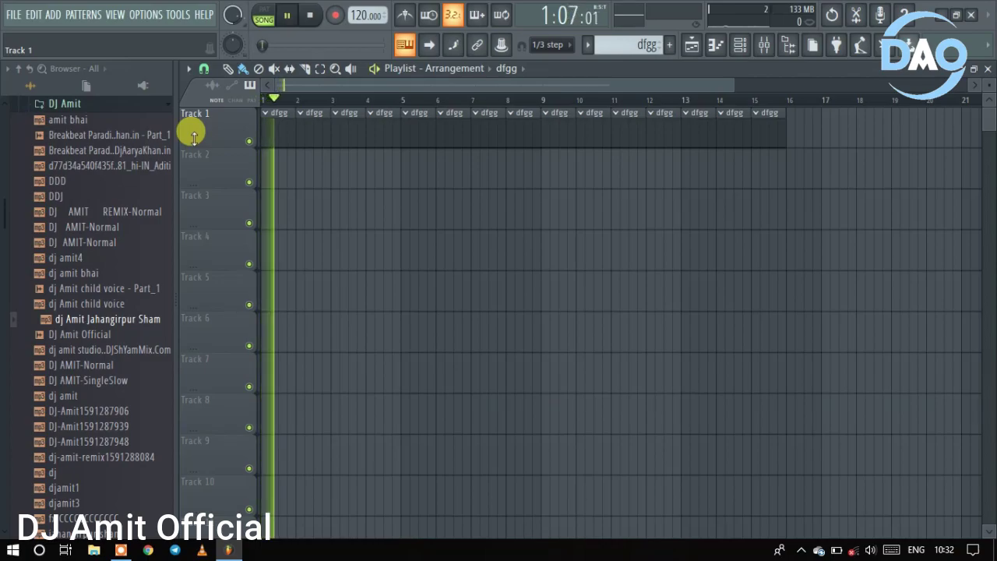
pyautogui.press('space')
# - Turn playlist auto-scrolling back on and briefly play the song to see the view follow the playhead
pyautogui.click(428, 44)
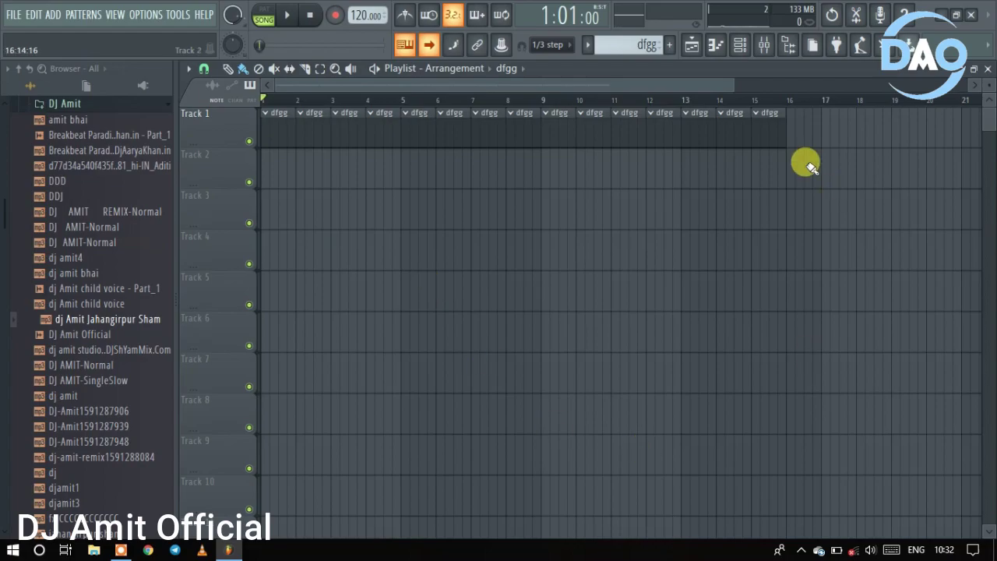
pyautogui.press('space')
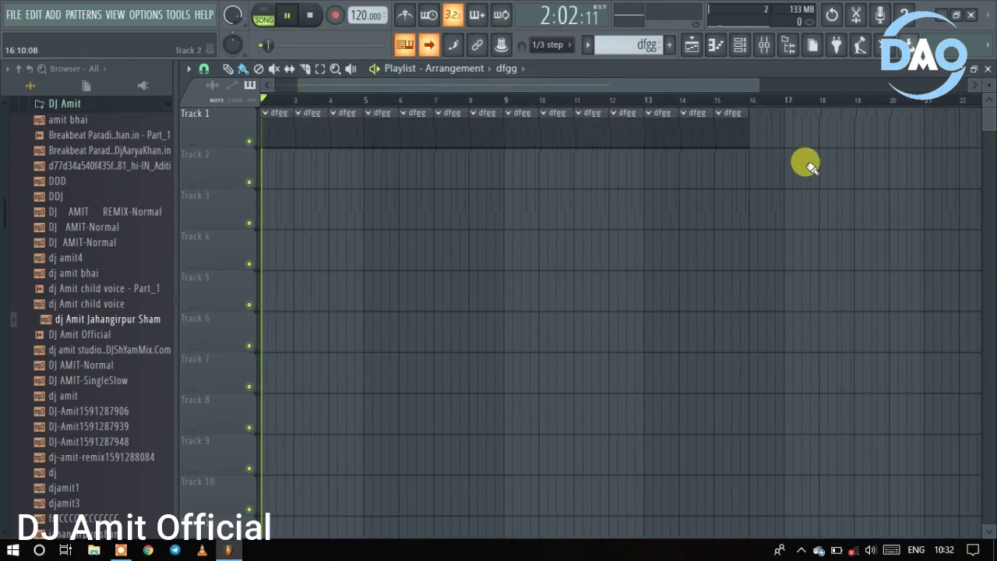
pyautogui.press('space')
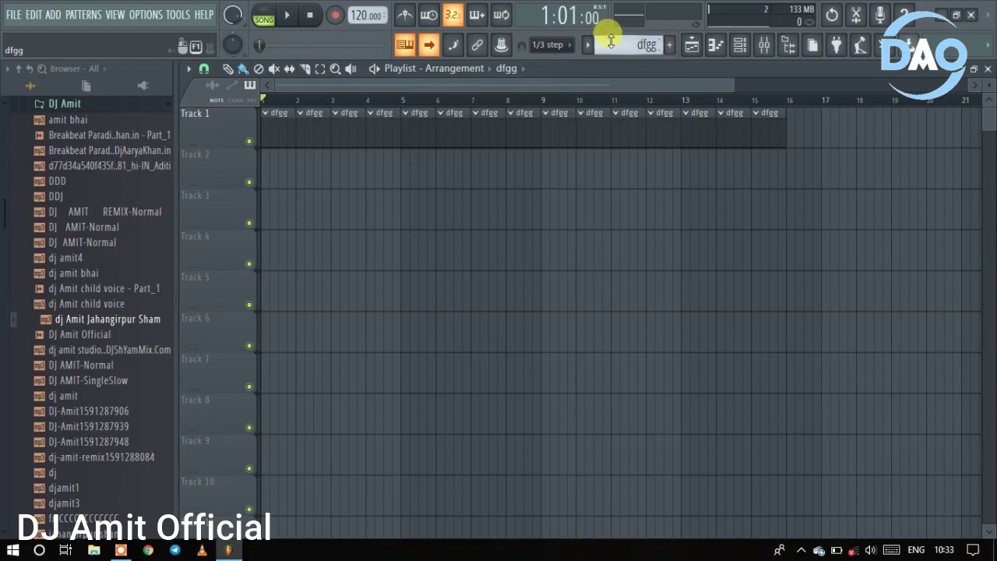
# - Add a new pattern named dfdfgghgjkk
pyautogui.click(669, 45)
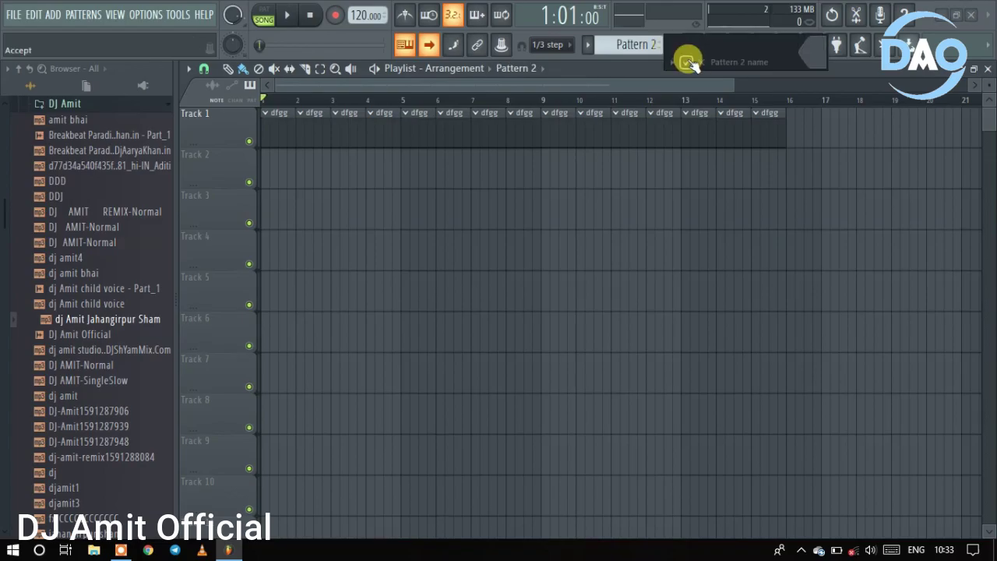
pyautogui.write('dfdfgghgjkk')
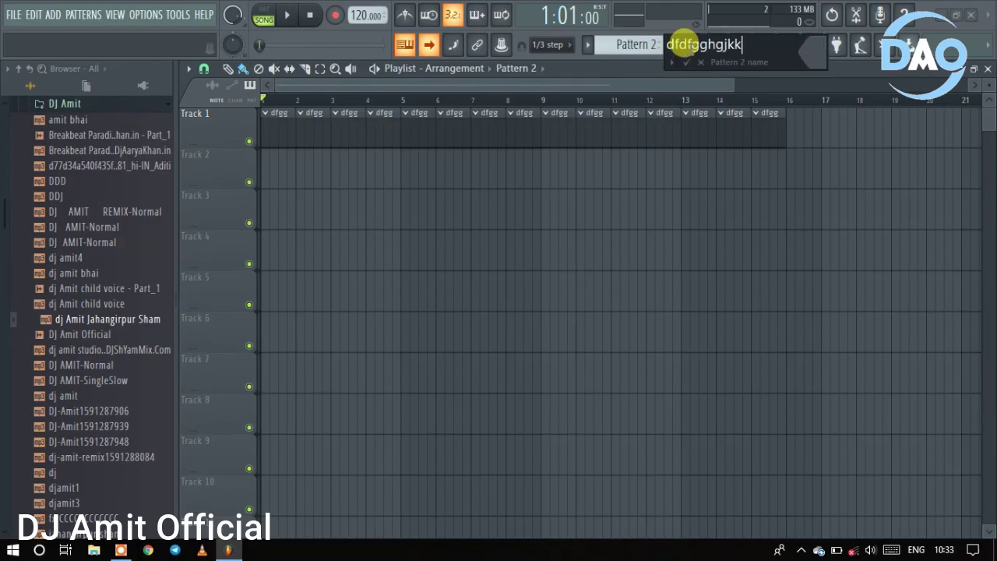
pyautogui.press('Return')
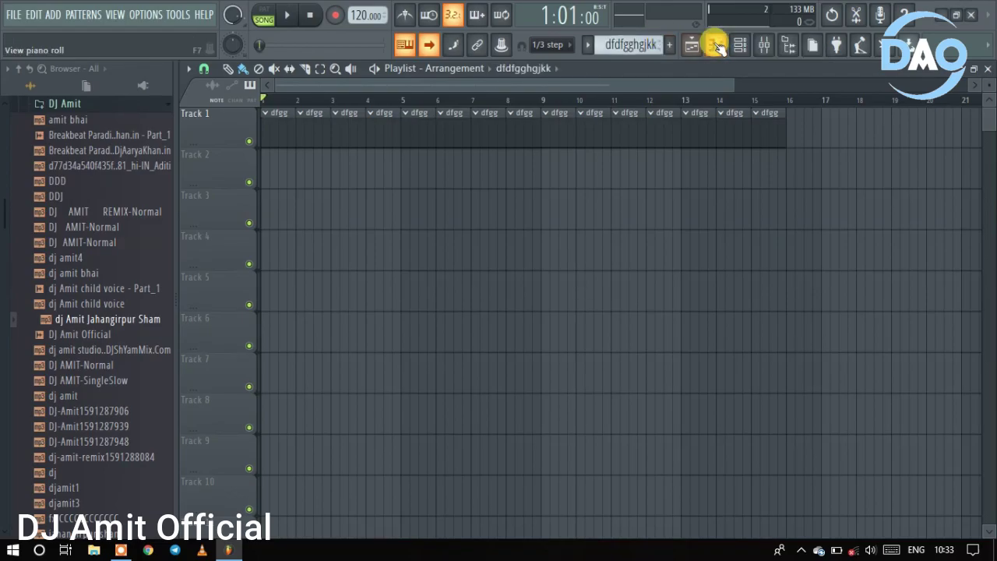
# - Show the Channel rack, fill every fourth step of the FL Keys channel, and briefly play the pattern
pyautogui.click(740, 44)
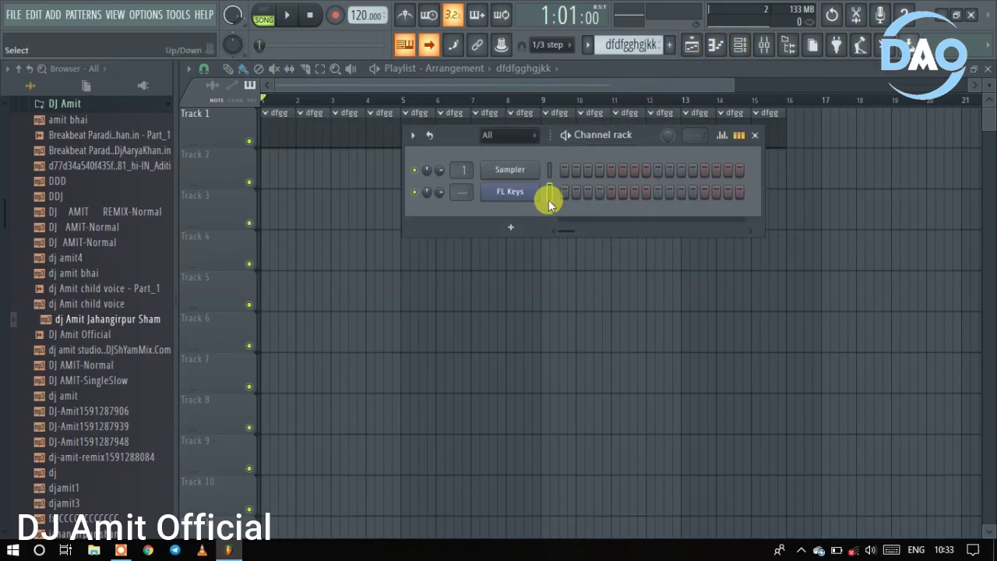
pyautogui.rightClick(522, 194)
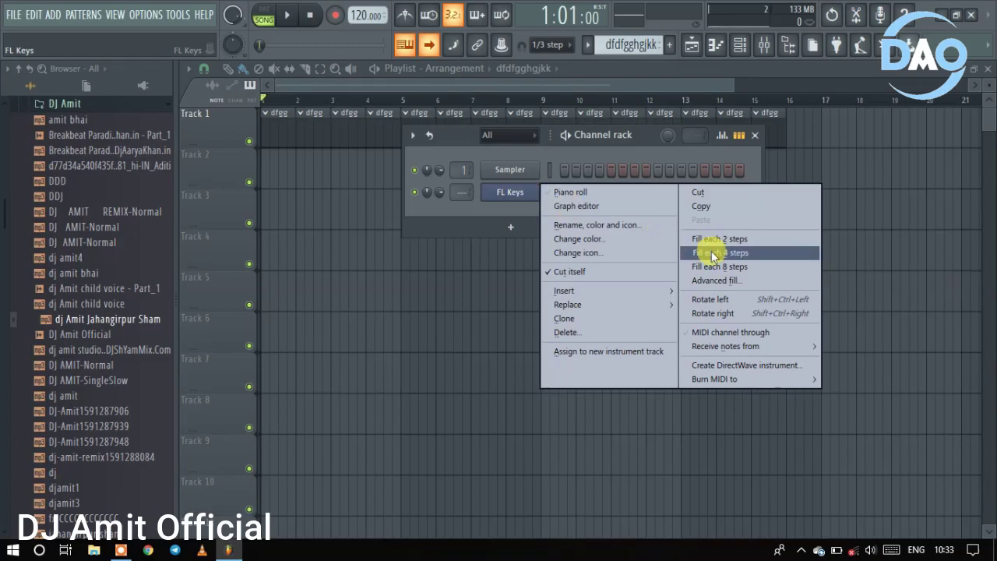
pyautogui.click(711, 252)
pyautogui.click(565, 135)
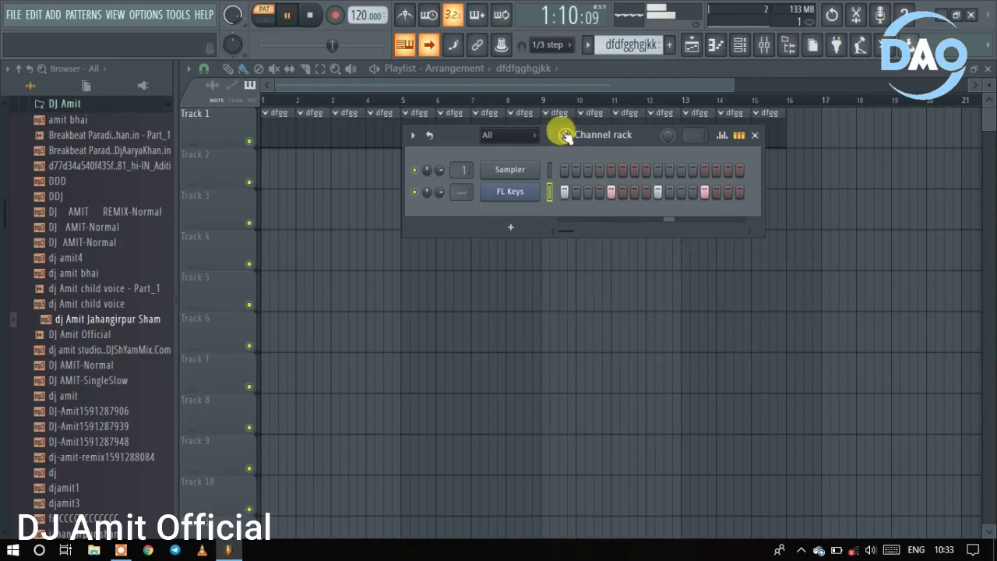
pyautogui.click(565, 135)
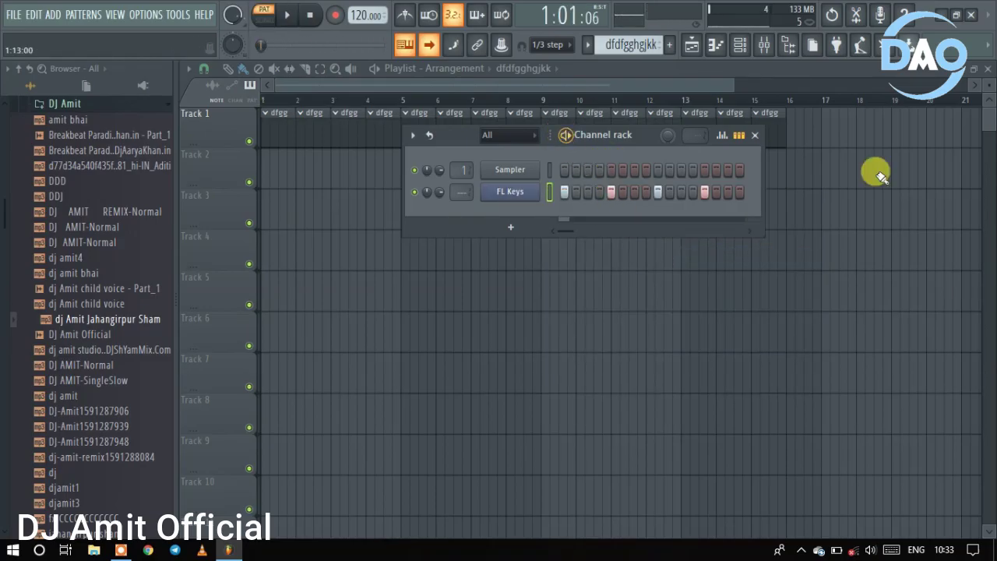
# - Open the FL Keys channel's piano roll and try to select its row of C5 notes
pyautogui.rightClick(510, 193)
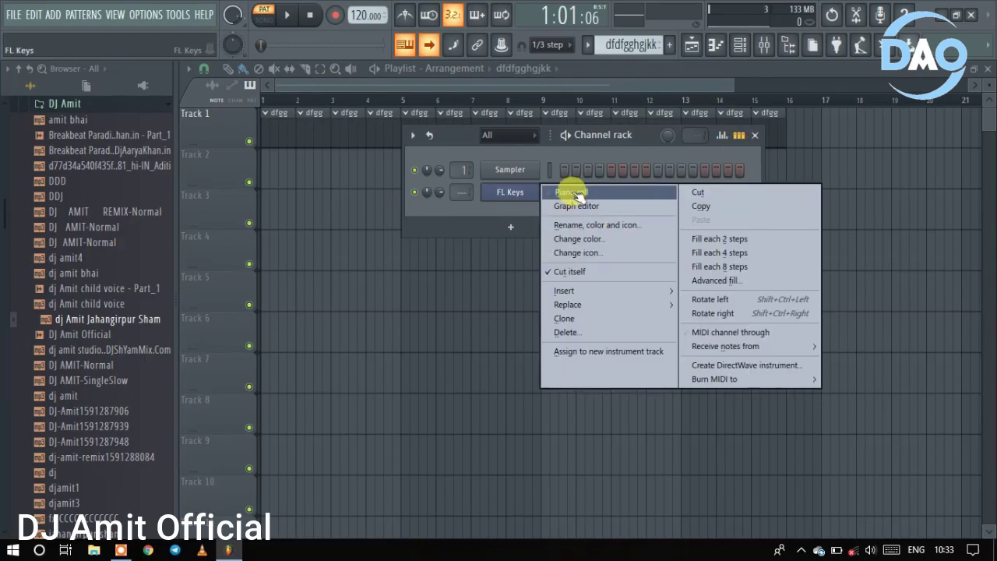
pyautogui.click(571, 193)
pyautogui.moveTo(590, 288); pyautogui.dragTo(155, 336)
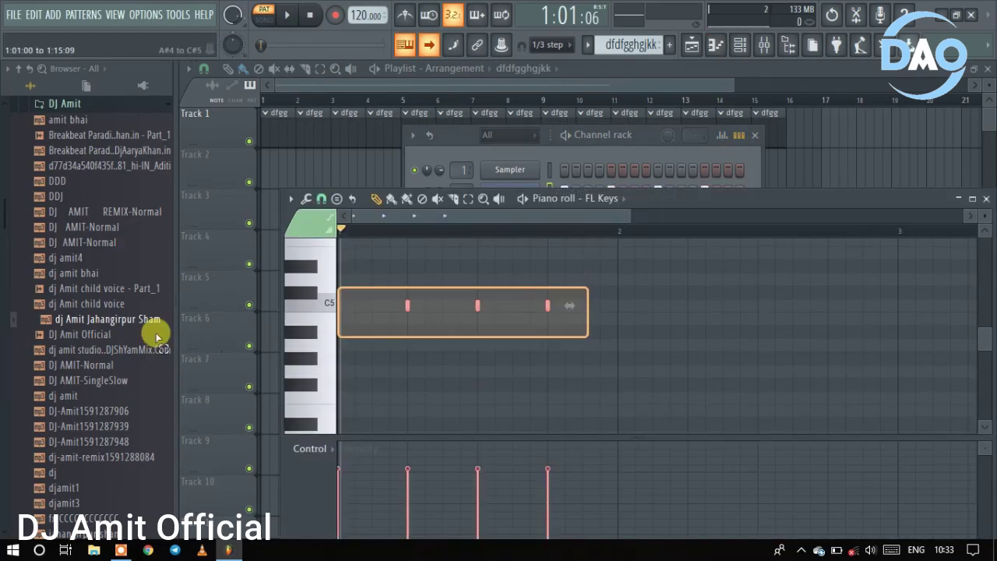
pyautogui.scroll(3, 569, 296)
pyautogui.click(567, 305)
pyautogui.click(557, 304)
pyautogui.rightClick(576, 305)
pyautogui.rightClick(558, 306)
pyautogui.moveTo(590, 288); pyautogui.dragTo(1, 414)
pyautogui.click(2, 416)
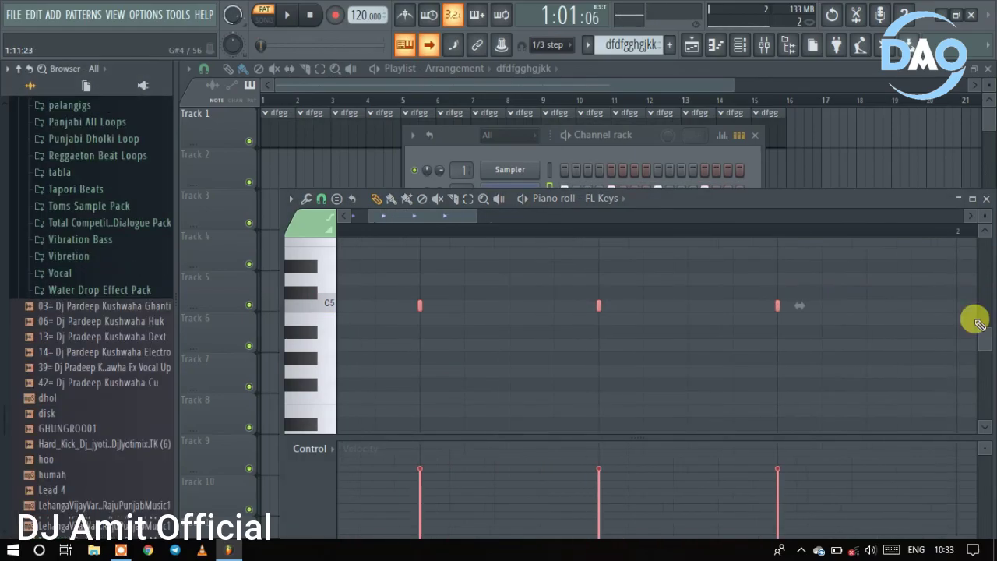
# - Try again to select the short C5 notes together to change their length
pyautogui.scroll(-2, 883, 310)
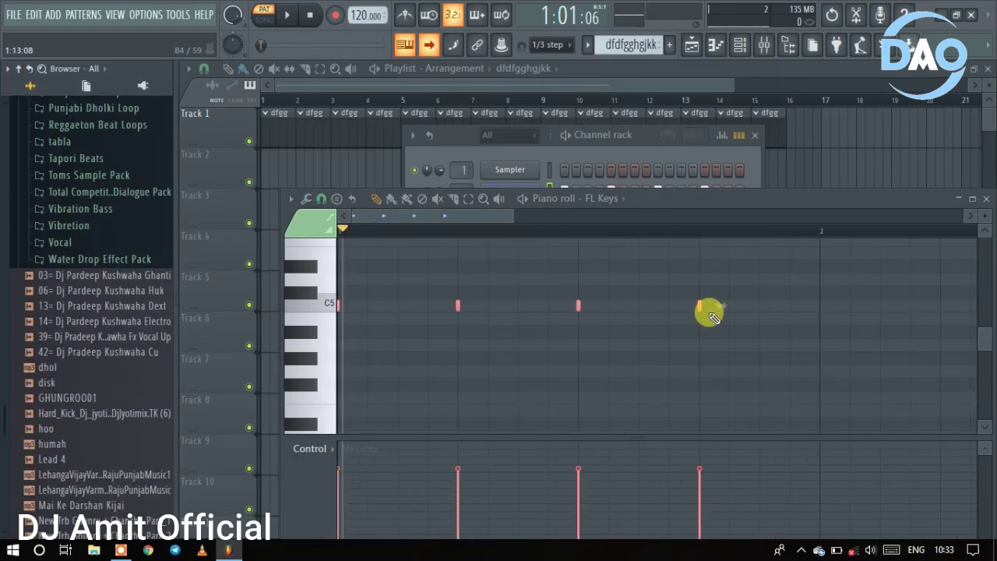
pyautogui.rightClick(700, 306)
pyautogui.click(706, 303)
pyautogui.rightClick(724, 309)
pyautogui.moveTo(730, 287)
pyautogui.mouseDown()
pyautogui.moveTo(111, 350)
pyautogui.moveTo(234, 335)
pyautogui.mouseUp()
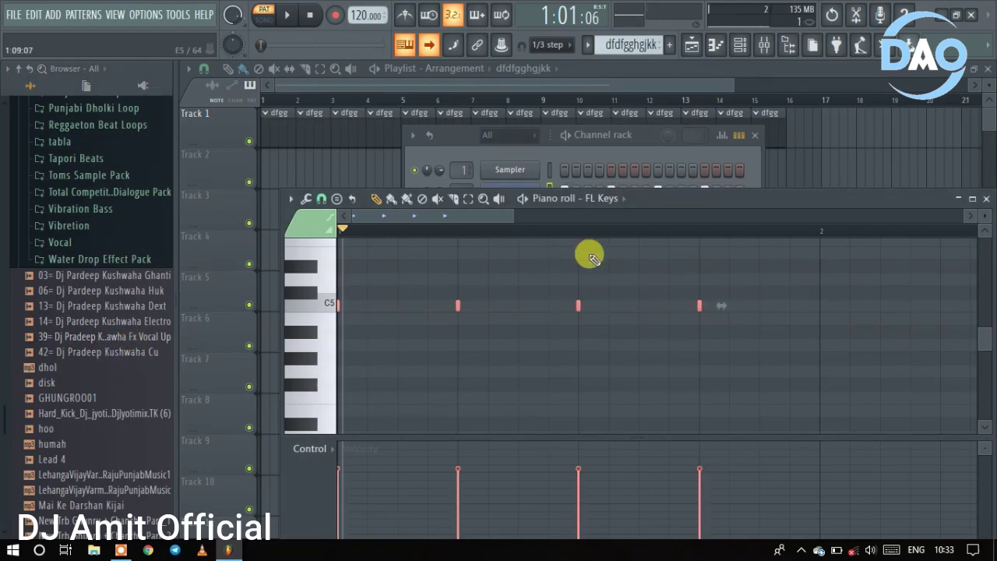
pyautogui.click(706, 305)
pyautogui.rightClick(714, 306)
pyautogui.moveTo(725, 286)
pyautogui.mouseDown()
pyautogui.moveTo(134, 354)
pyautogui.moveTo(156, 351)
pyautogui.mouseUp()
# - Switch to the Paint tool, select all four C5 notes, and lengthen them together to about one step each
pyautogui.click(390, 200)
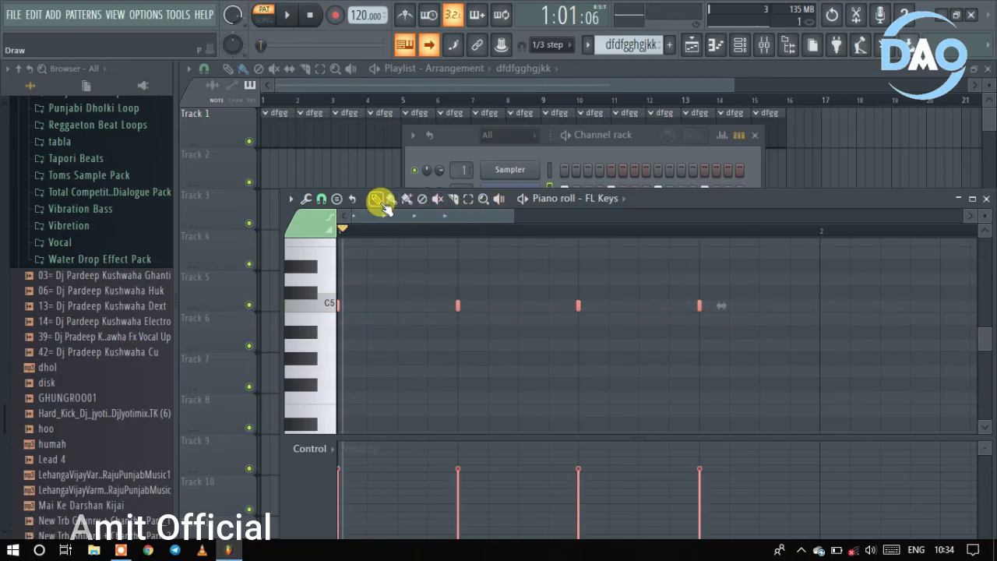
pyautogui.click(712, 306)
pyautogui.moveTo(767, 280); pyautogui.dragTo(16, 355)
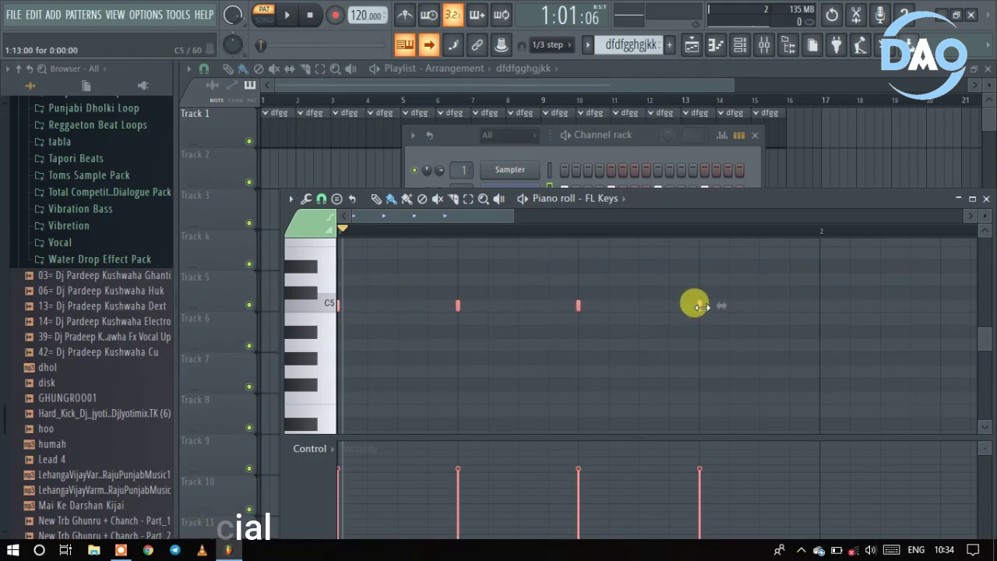
pyautogui.moveTo(701, 306); pyautogui.dragTo(730, 305)
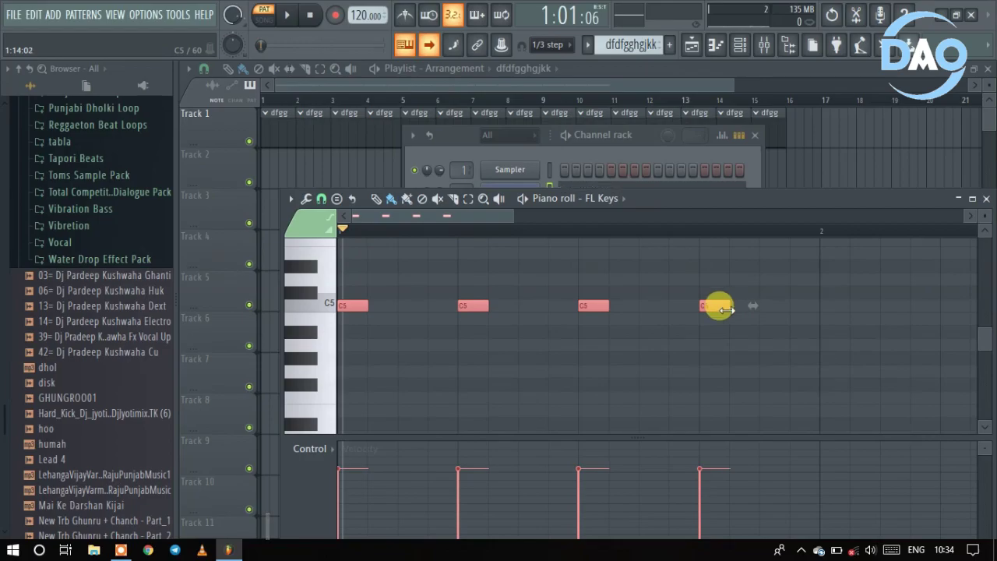
# - Briefly play the pattern with the lengthened notes, then close the piano roll and the Channel rack
pyautogui.press('space')
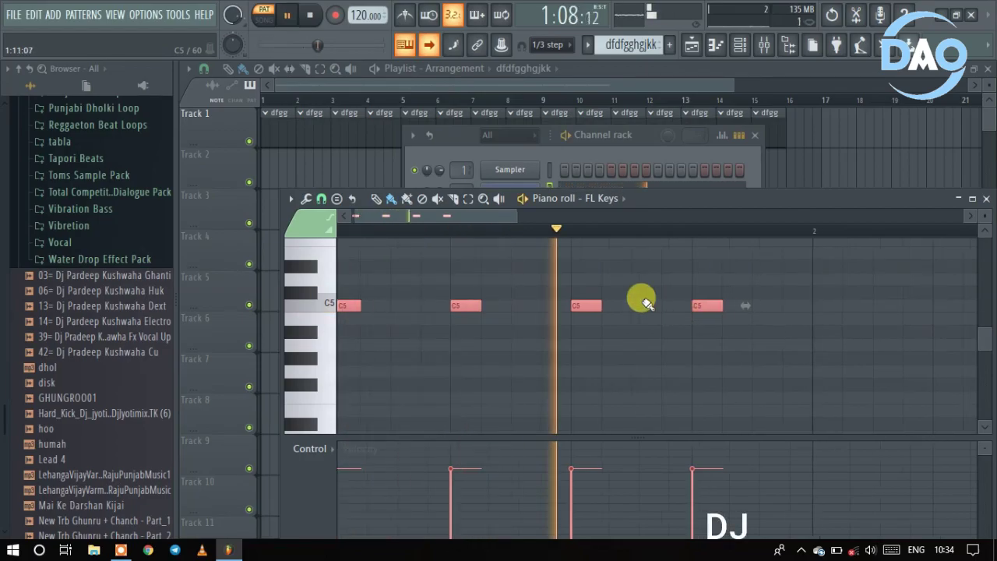
pyautogui.press('space')
pyautogui.click(908, 146)
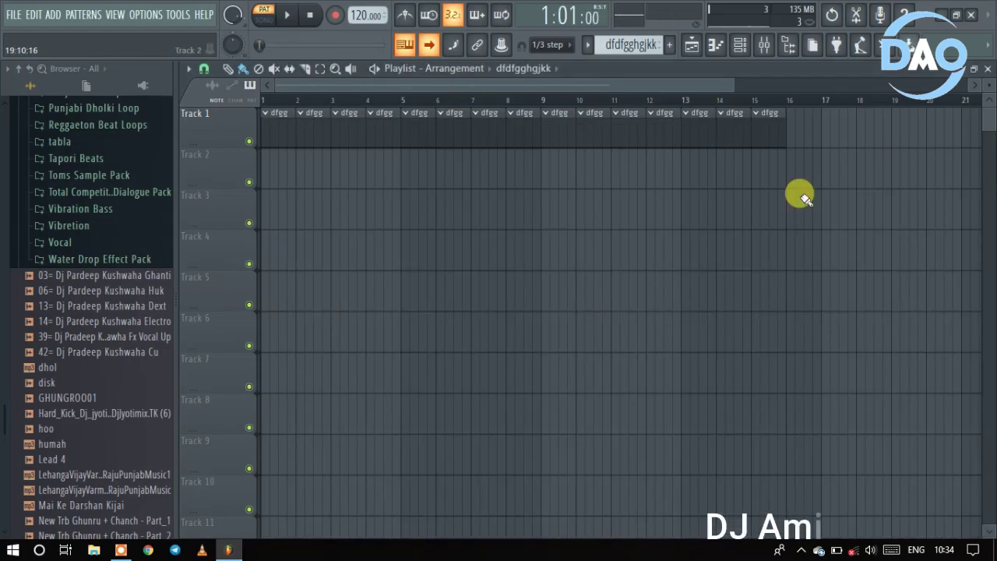
# - Show and hide the piano roll, the Channel rack and the mixer in turn
pyautogui.scroll(-2, 437, 204)
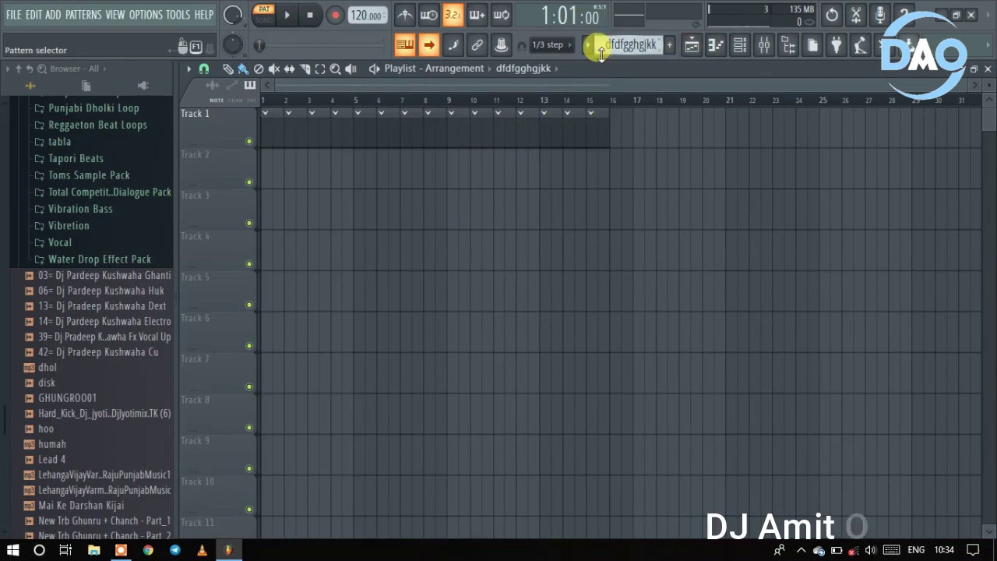
pyautogui.click(705, 48)
pyautogui.click(705, 48)
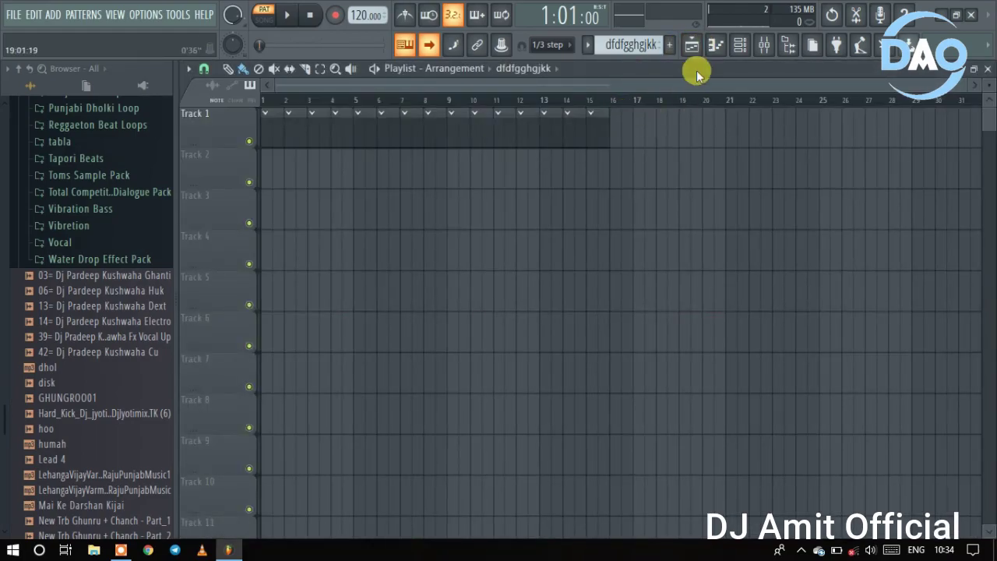
pyautogui.click(715, 46)
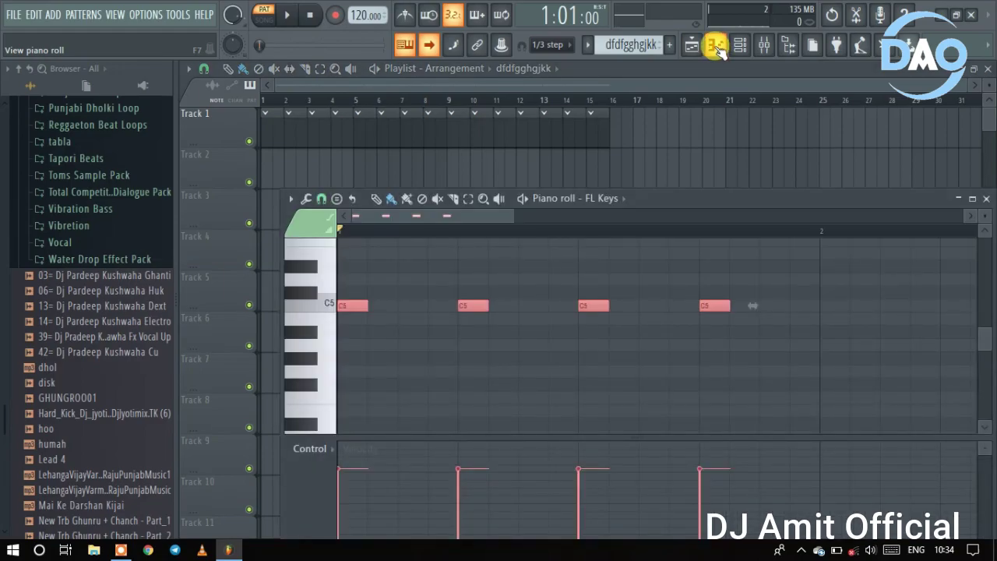
pyautogui.click(715, 46)
pyautogui.click(715, 46)
pyautogui.click(715, 46)
pyautogui.click(715, 46)
pyautogui.click(715, 46)
pyautogui.click(715, 46)
pyautogui.click(715, 46)
pyautogui.click(741, 46)
pyautogui.click(742, 46)
pyautogui.click(741, 46)
pyautogui.click(741, 46)
pyautogui.click(764, 46)
pyautogui.click(764, 46)
# - Hide and show the browser repeatedly, then open and close the project picker
pyautogui.click(789, 47)
pyautogui.click(788, 47)
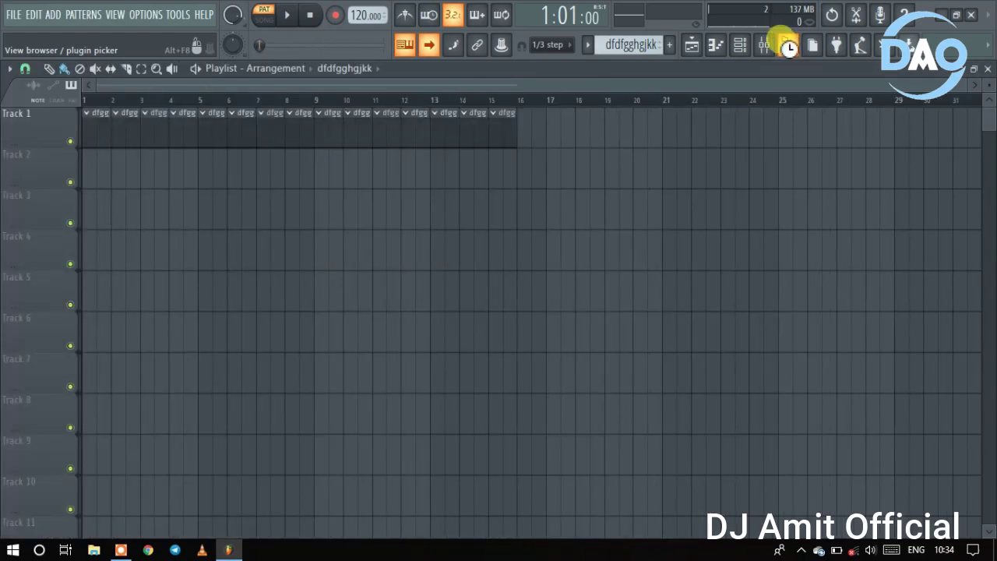
pyautogui.click(788, 47)
pyautogui.click(788, 47)
pyautogui.click(788, 47)
pyautogui.click(788, 46)
pyautogui.click(789, 46)
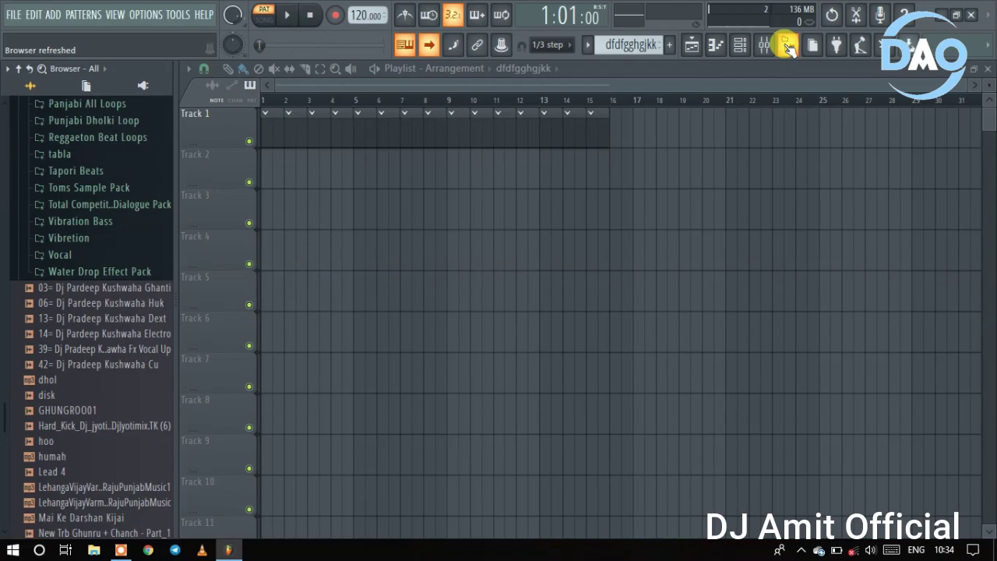
pyautogui.click(788, 46)
pyautogui.click(788, 47)
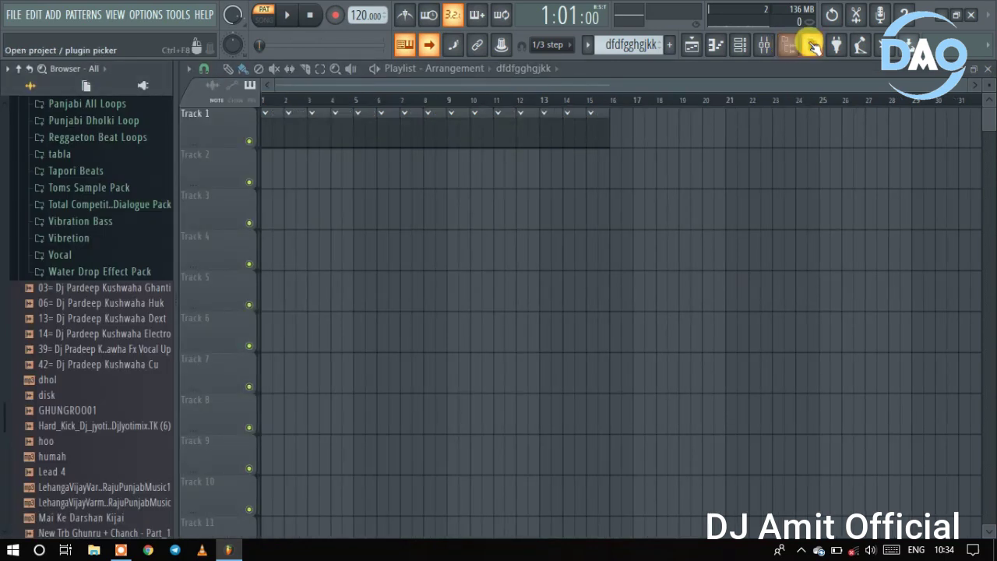
pyautogui.click(810, 47)
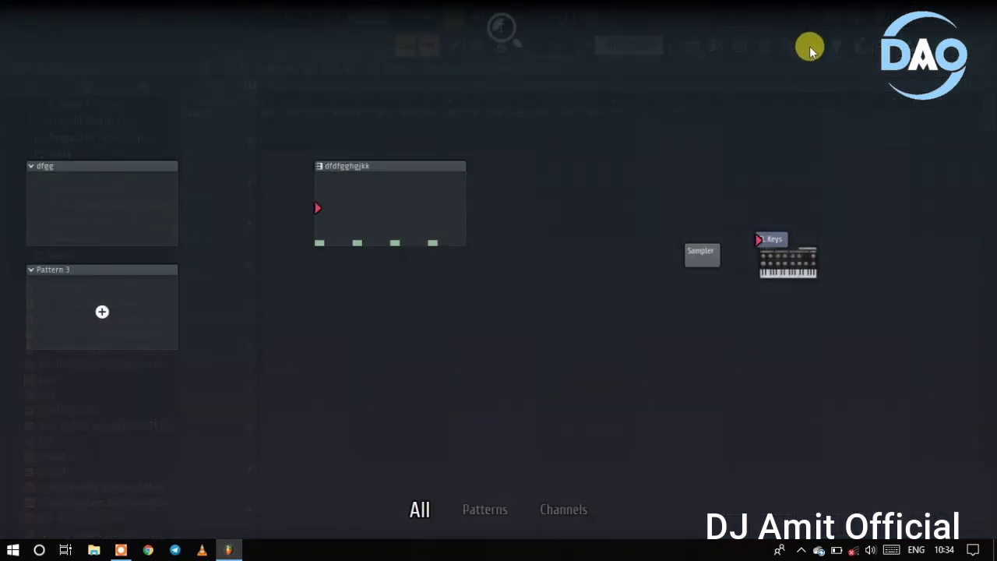
pyautogui.click(819, 57)
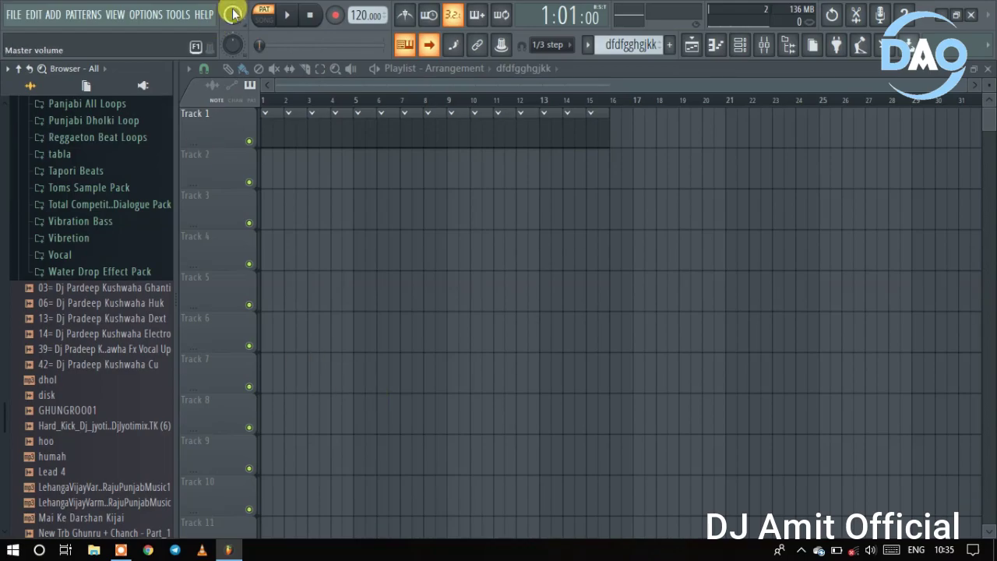
# - Try out the master volume knob and the mixer's Master fader, then close the mixer
pyautogui.moveTo(232, 16); pyautogui.dragTo(232, 46)
pyautogui.click(764, 45)
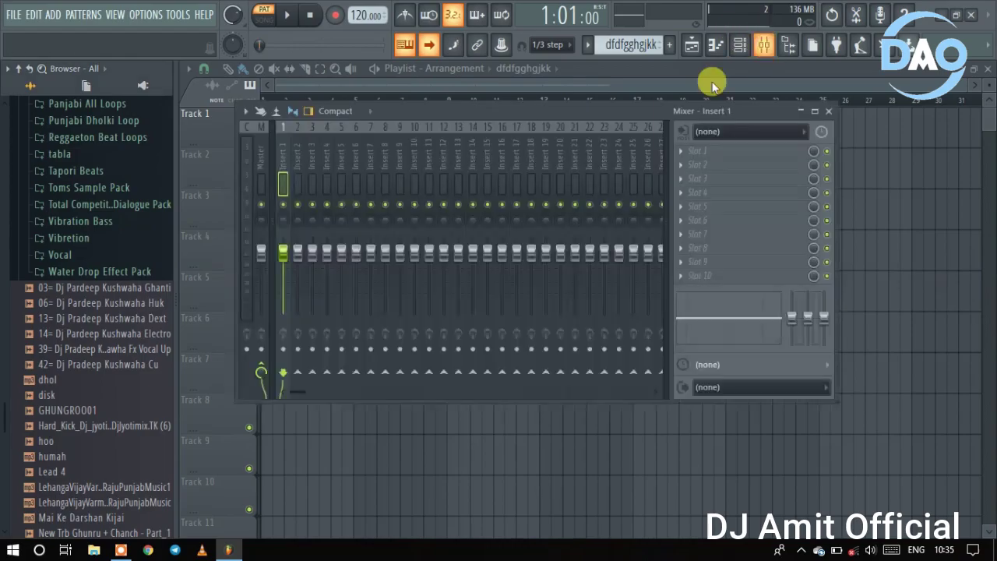
pyautogui.moveTo(263, 251); pyautogui.dragTo(267, 277)
pyautogui.click(828, 111)
# - Try lowering the master pitch to -691 cents, then view the playlist's snap options and dismiss them
pyautogui.moveTo(232, 44); pyautogui.dragTo(232, 48)
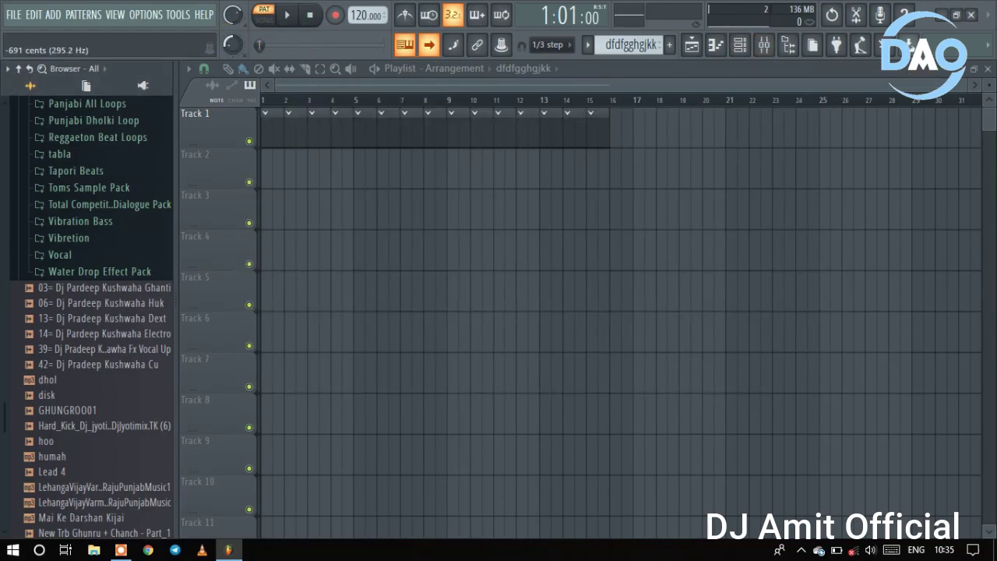
pyautogui.click(202, 70)
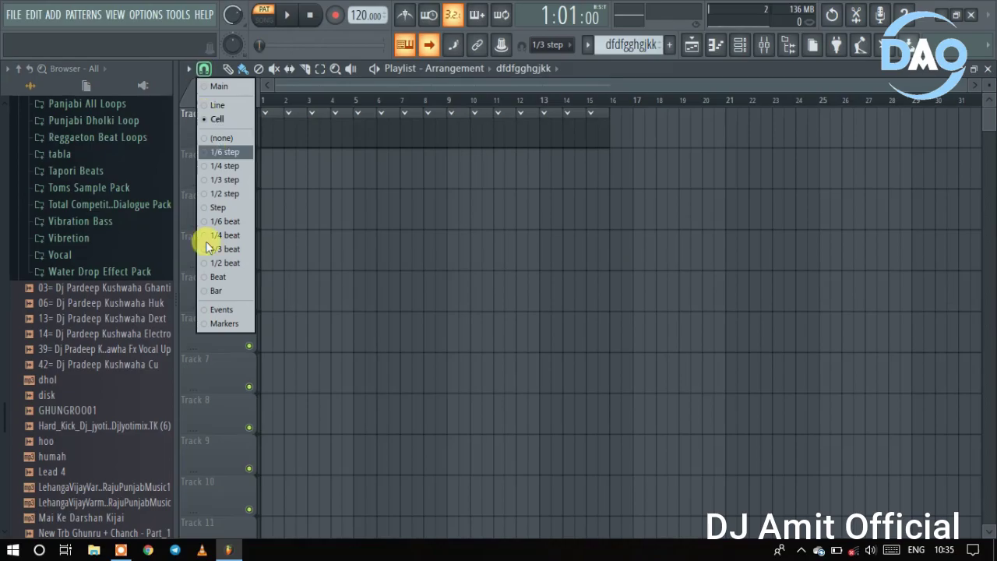
pyautogui.click(370, 268)
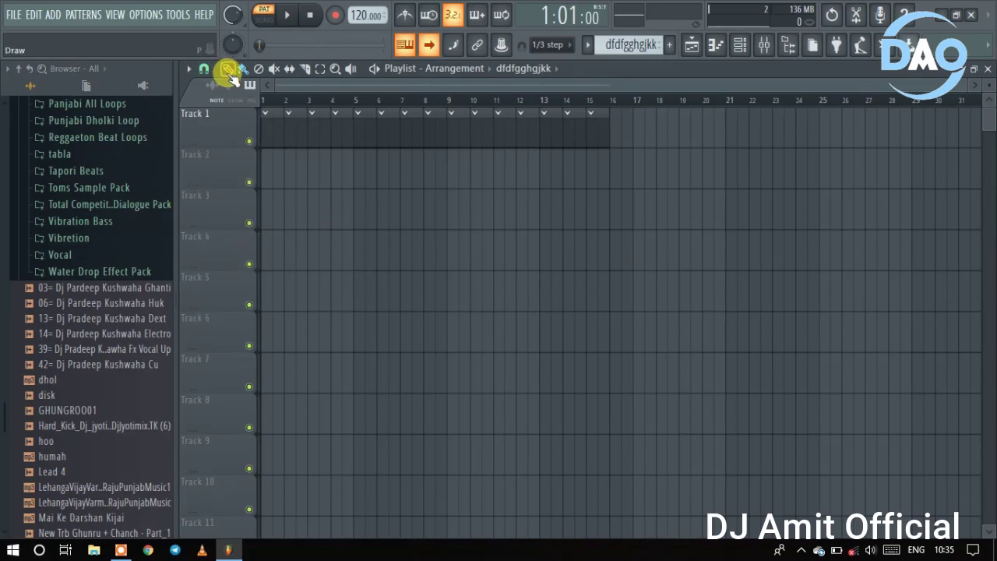
# - Draw single dfdfgghgjkk pattern clips on Track 3 at bars 3, 4, 7 and 11 and midway through bar 9
pyautogui.click(316, 205)
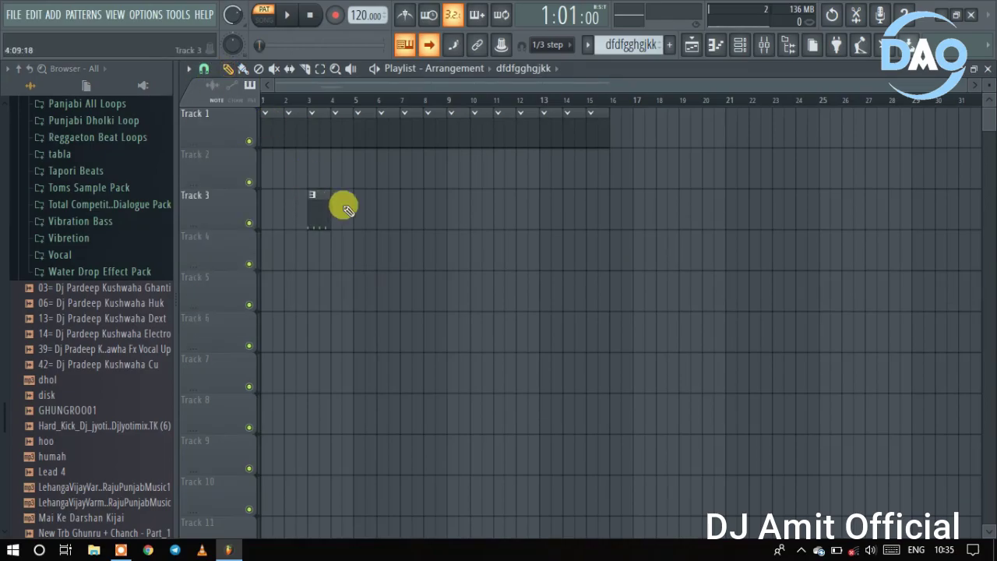
pyautogui.click(408, 213)
pyautogui.click(467, 214)
pyautogui.click(347, 251)
pyautogui.moveTo(352, 250); pyautogui.dragTo(499, 204)
# - Paint a continuous row of dfdfgghgjkk clips on Track 4 from bar 5 through bar 20, and remove the stray Track 5 clip
pyautogui.click(243, 68)
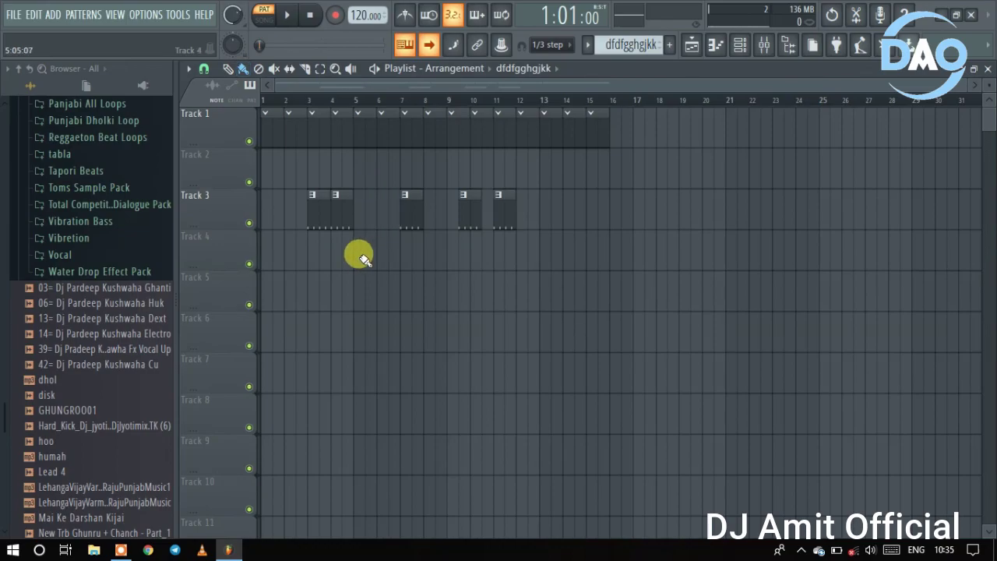
pyautogui.moveTo(361, 255); pyautogui.dragTo(712, 279)
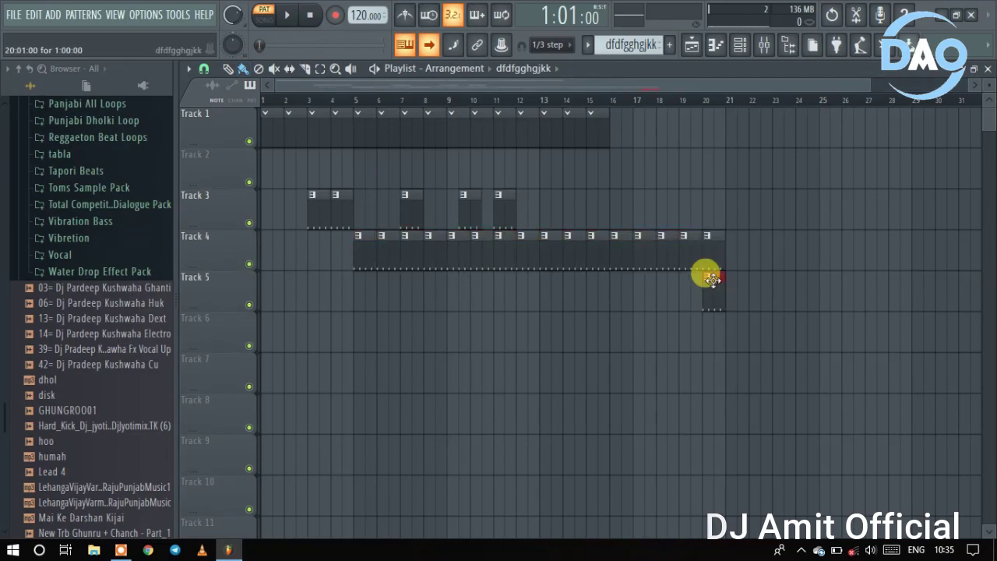
pyautogui.rightClick(714, 292)
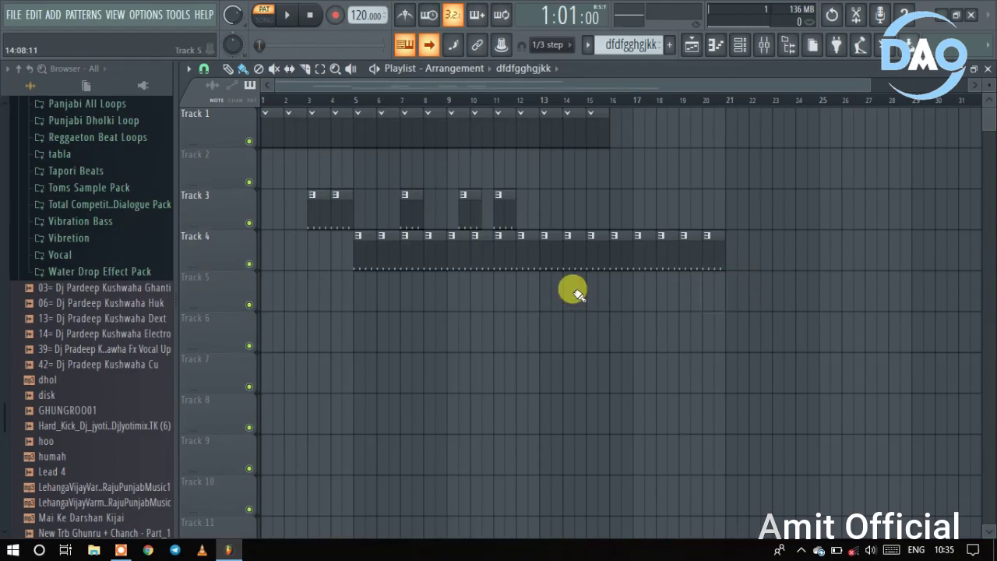
# - Delete all pattern clips on Tracks 3 and 4, then mute the Track 1 clip at bar 3
pyautogui.click(258, 68)
pyautogui.moveTo(761, 249)
pyautogui.mouseDown()
pyautogui.moveTo(269, 225)
pyautogui.moveTo(601, 220)
pyautogui.mouseUp()
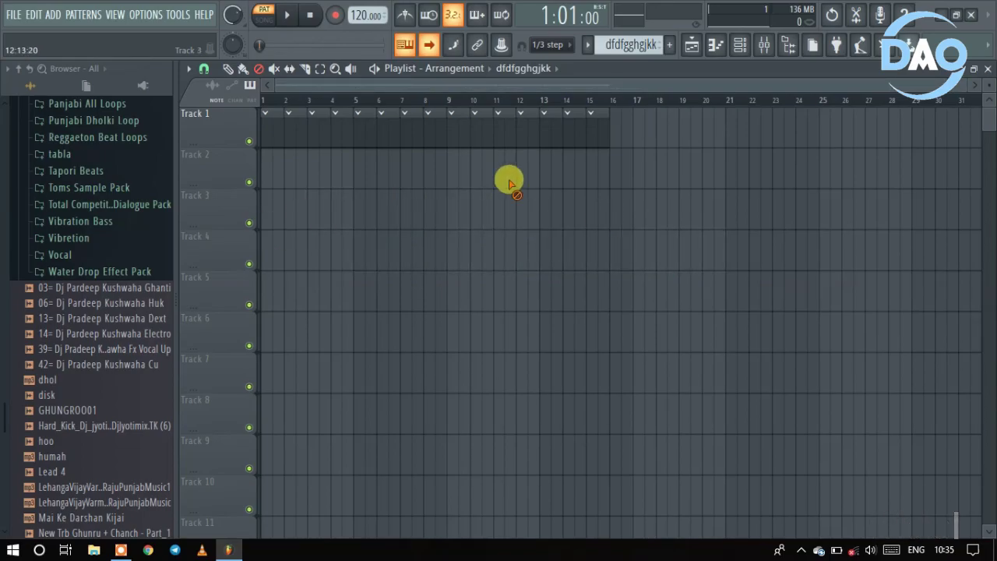
pyautogui.click(274, 69)
pyautogui.click(323, 136)
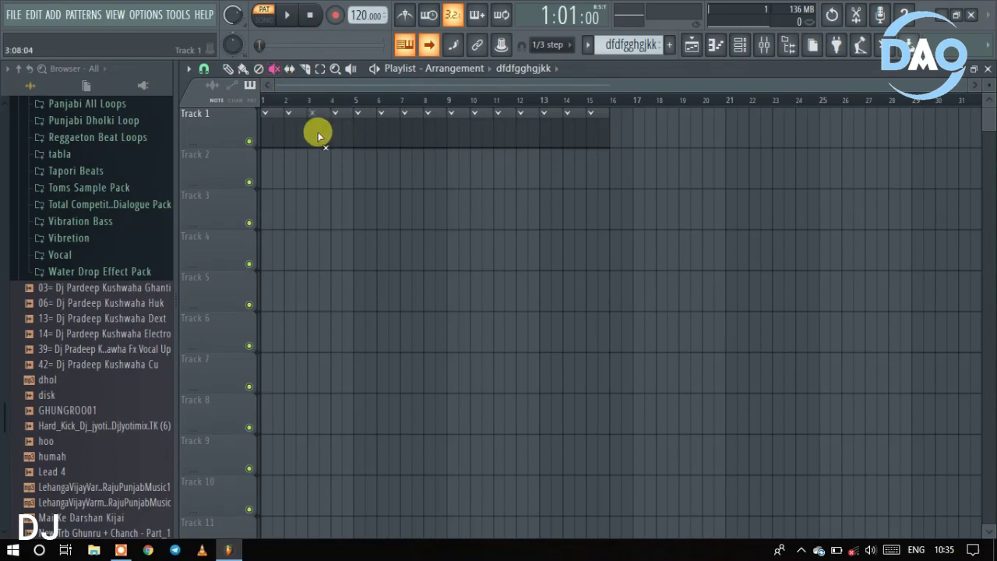
# - Toggle the mute state of the Track 1 clip at bar 3, leaving it unmuted
pyautogui.scroll(3, 294, 131)
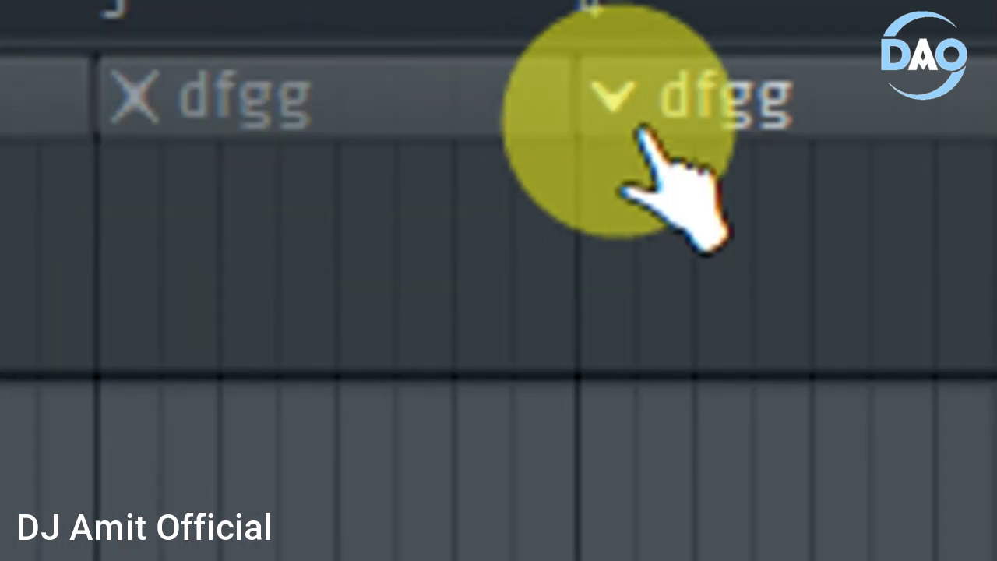
pyautogui.click(339, 180)
pyautogui.click(339, 180)
pyautogui.click(339, 181)
pyautogui.click(338, 181)
pyautogui.click(339, 180)
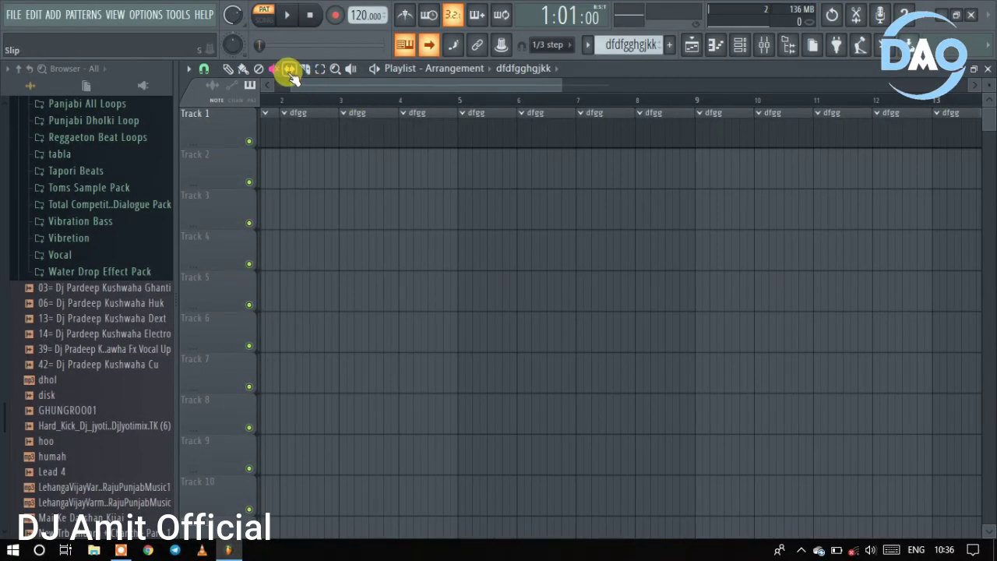
# - Try slipping the content of the Track 1 clip at bar 2, and slice that clip near its end
pyautogui.click(287, 70)
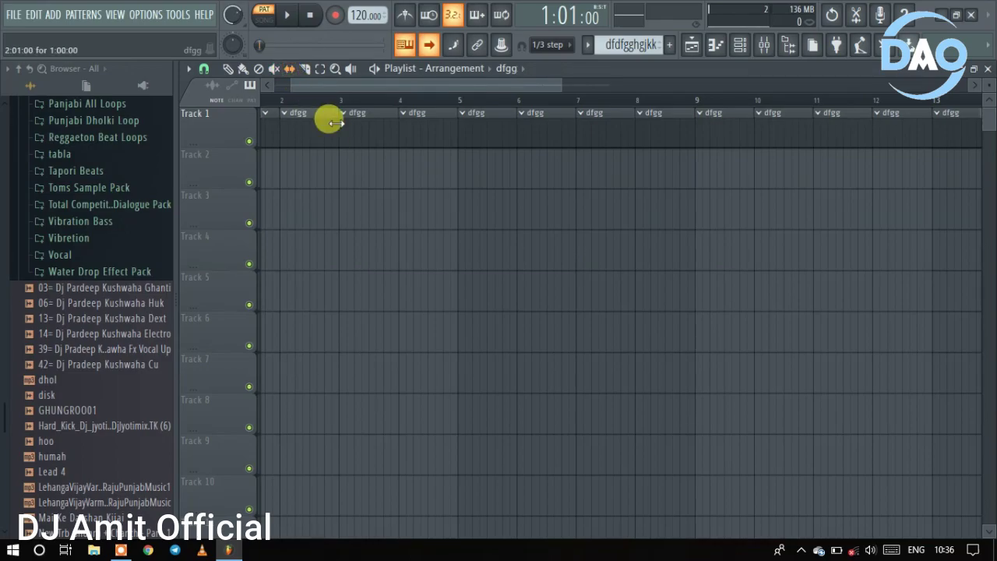
pyautogui.moveTo(331, 125)
pyautogui.mouseDown()
pyautogui.moveTo(296, 122)
pyautogui.moveTo(330, 129)
pyautogui.moveTo(296, 131)
pyautogui.moveTo(333, 138)
pyautogui.mouseUp()
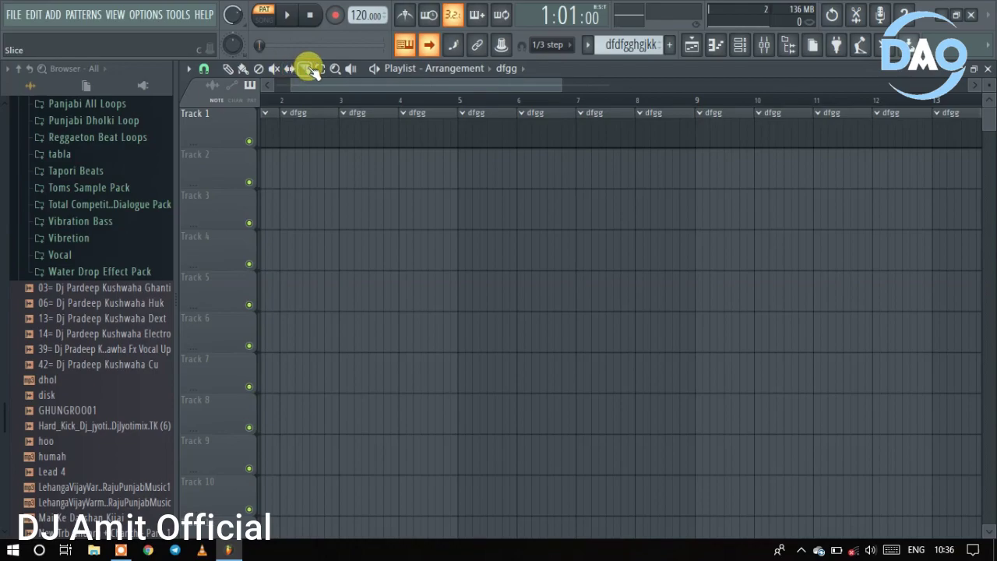
pyautogui.click(327, 120)
pyautogui.click(333, 122)
# - Select the playlist range from bar 11 to bar 20, and replace it with a selection of all Track 1 clips
pyautogui.click(319, 70)
pyautogui.moveTo(557, 84); pyautogui.dragTo(701, 151)
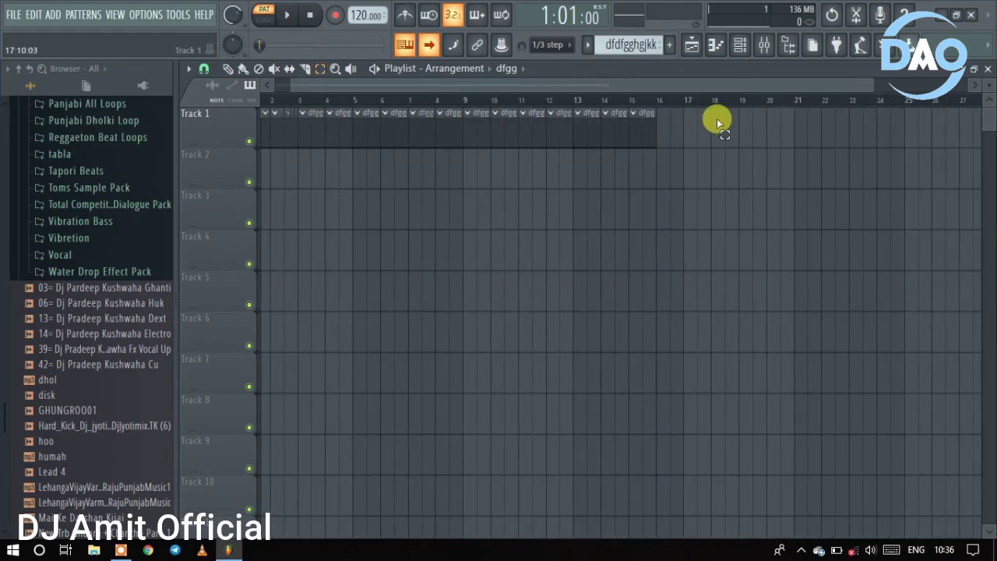
pyautogui.moveTo(760, 130)
pyautogui.mouseDown()
pyautogui.moveTo(529, 236)
pyautogui.moveTo(522, 221)
pyautogui.mouseUp()
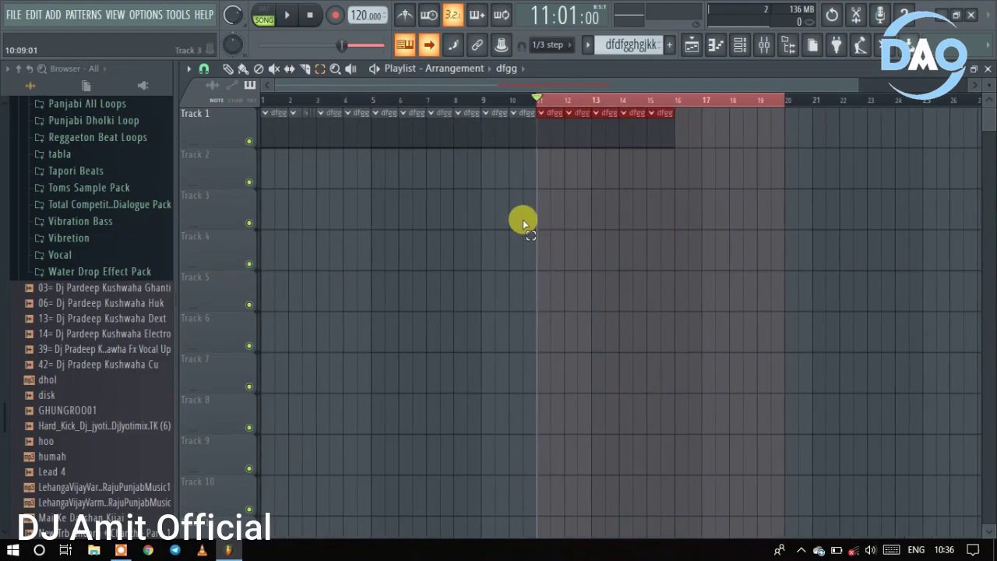
pyautogui.click(531, 219)
pyautogui.moveTo(730, 148); pyautogui.dragTo(4, 305)
pyautogui.click(4, 305)
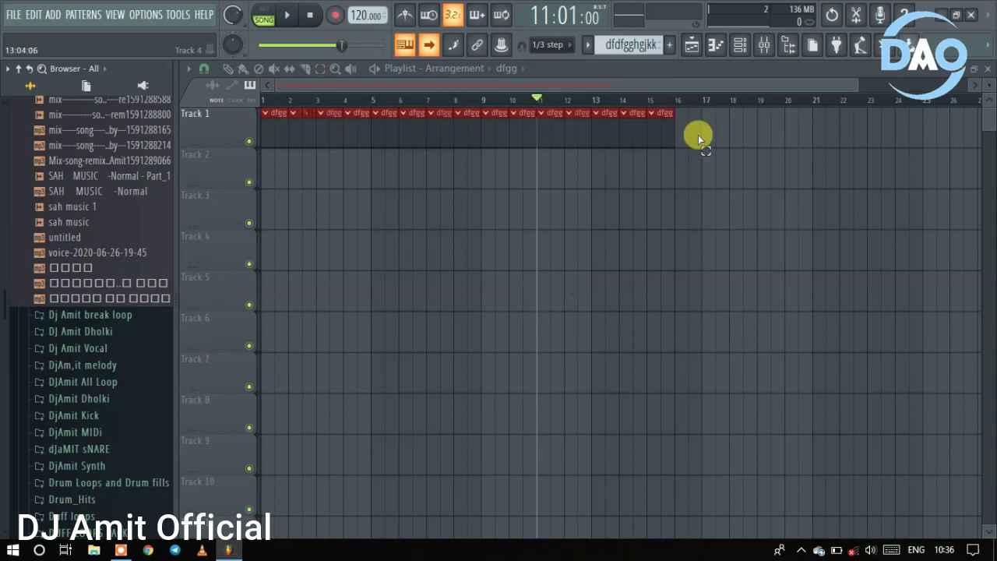
# - Delete all the pattern clips on Track 1 using the Delete tool
pyautogui.click(259, 69)
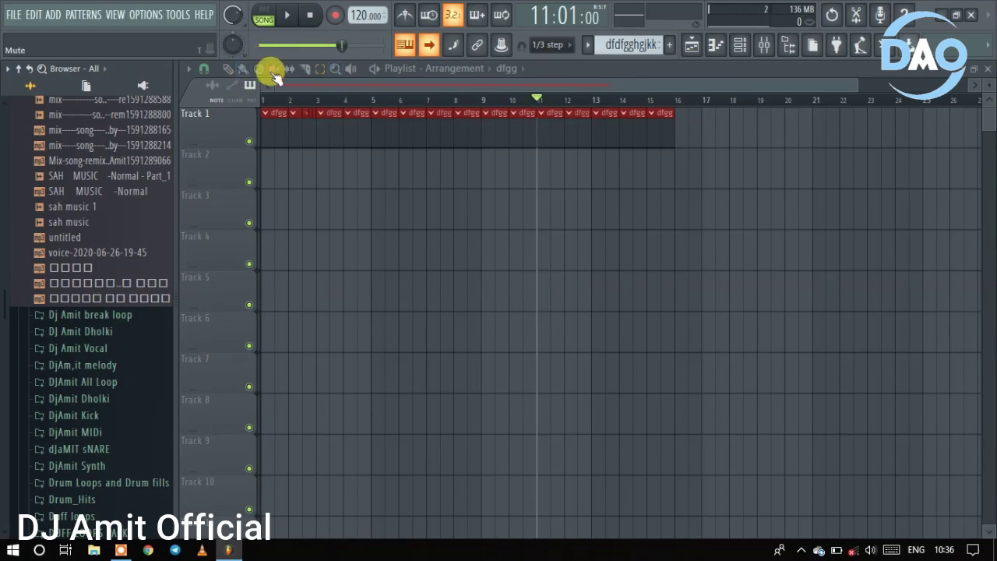
pyautogui.click(445, 142)
pyautogui.click(487, 131)
pyautogui.click(549, 131)
pyautogui.press('Delete')
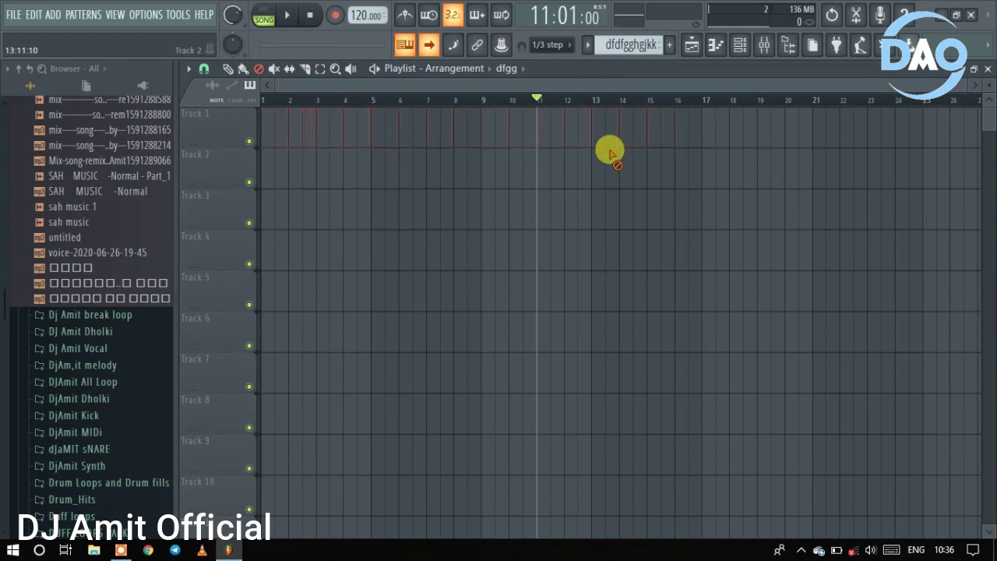
# - Undo the deletions of the Track 1 clips
pyautogui.hotkey('ctrl', 'z')
pyautogui.hotkey('ctrl', 'z')
pyautogui.hotkey('ctrl', 'z')
pyautogui.hotkey('ctrl', 'z')
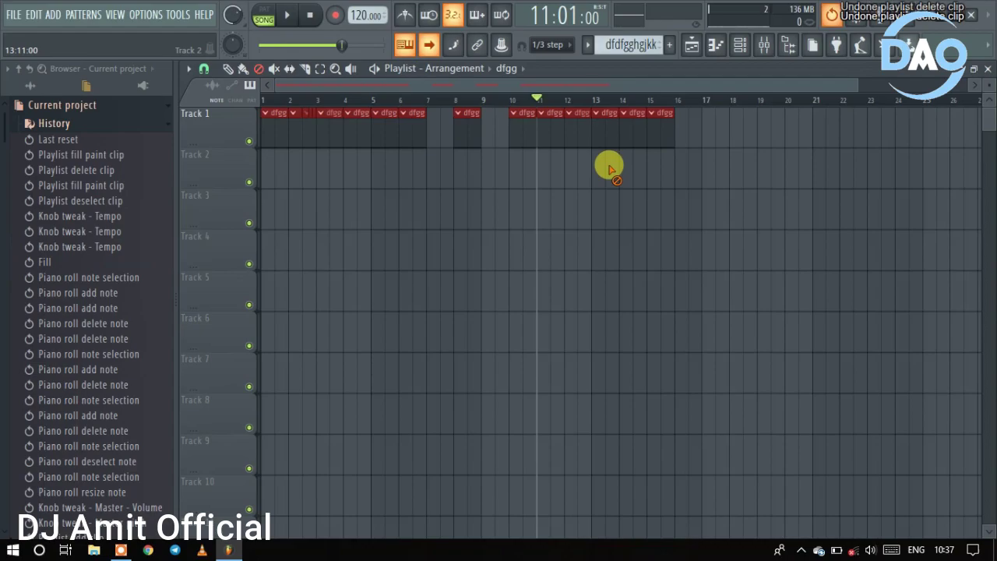
# - Zoom in on the Track 1 clips around bar 4 with the Zoom tool and zoom back out
pyautogui.click(335, 70)
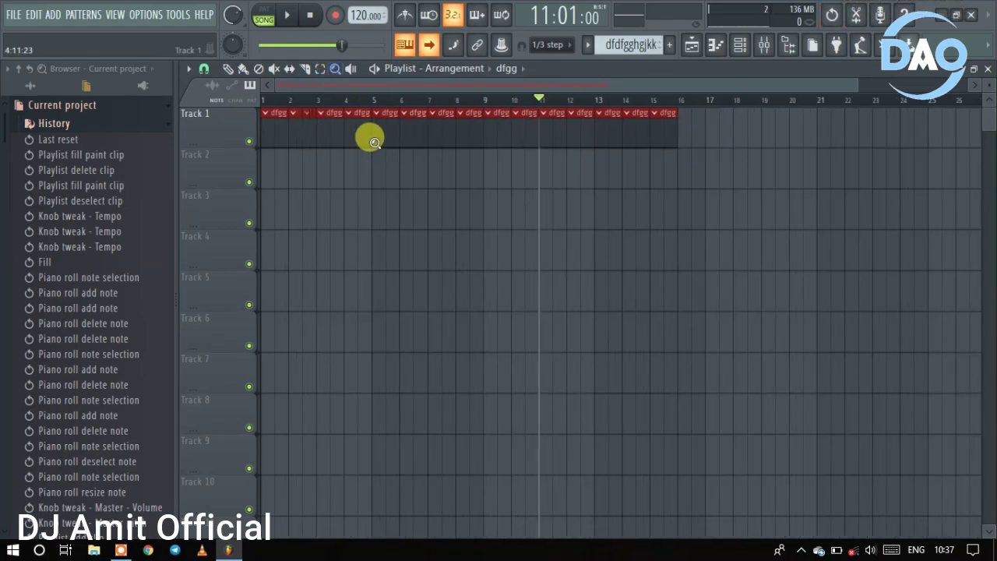
pyautogui.click(365, 138)
pyautogui.rightClick(381, 230)
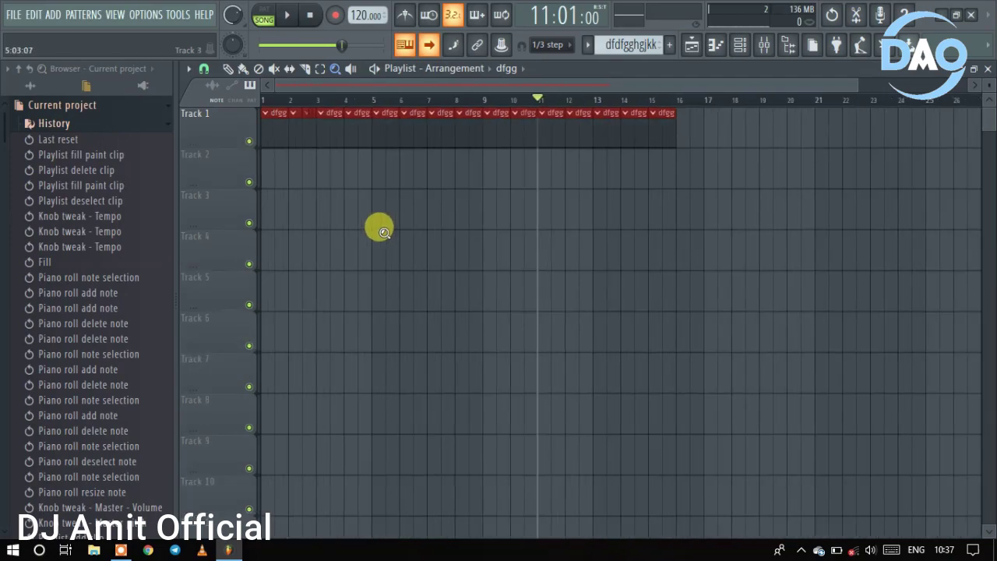
# - Audition the Track 1 clip at bar 4 with the Playback tool and stop it
pyautogui.click(353, 70)
pyautogui.click(358, 126)
pyautogui.click(347, 130)
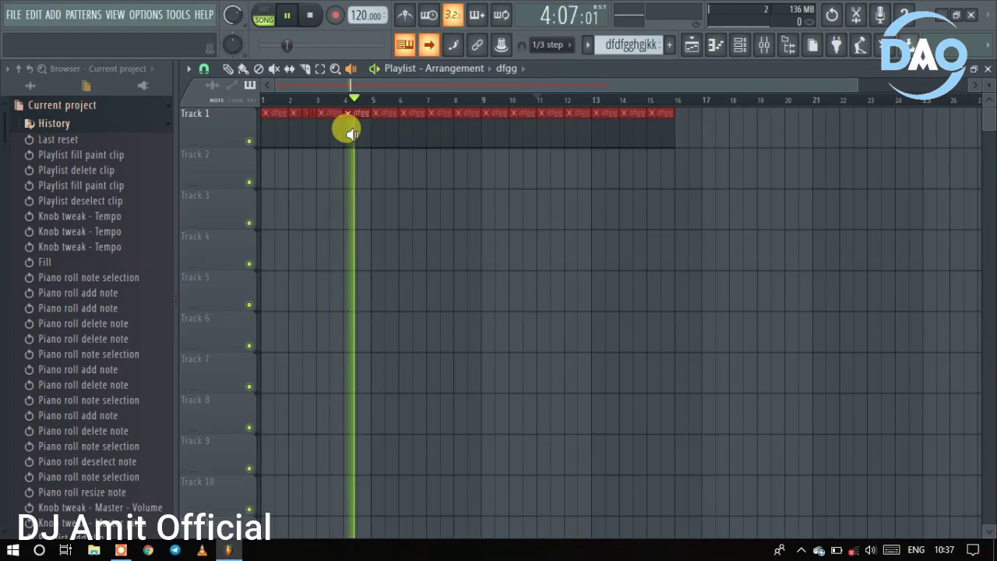
pyautogui.press('space')
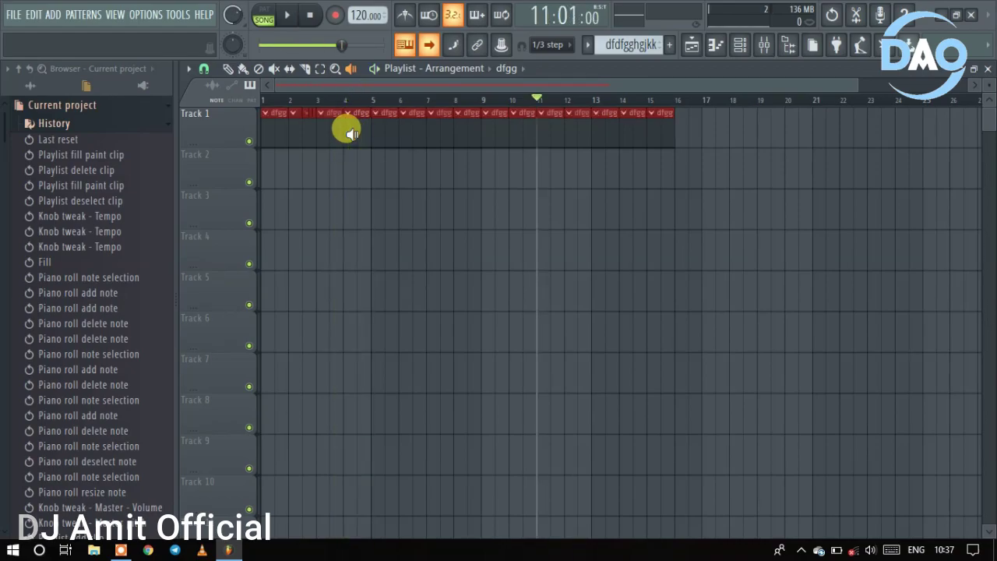
# - Start and pause song playback from bar 11 using the playlist's and the transport's play controls
pyautogui.click(375, 68)
pyautogui.click(375, 68)
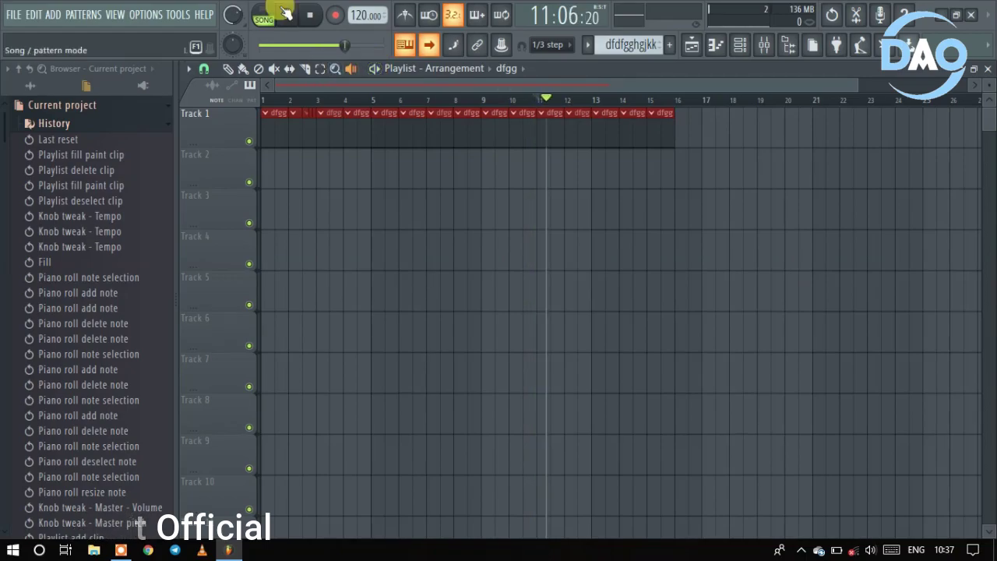
pyautogui.click(288, 15)
pyautogui.click(288, 15)
pyautogui.click(375, 68)
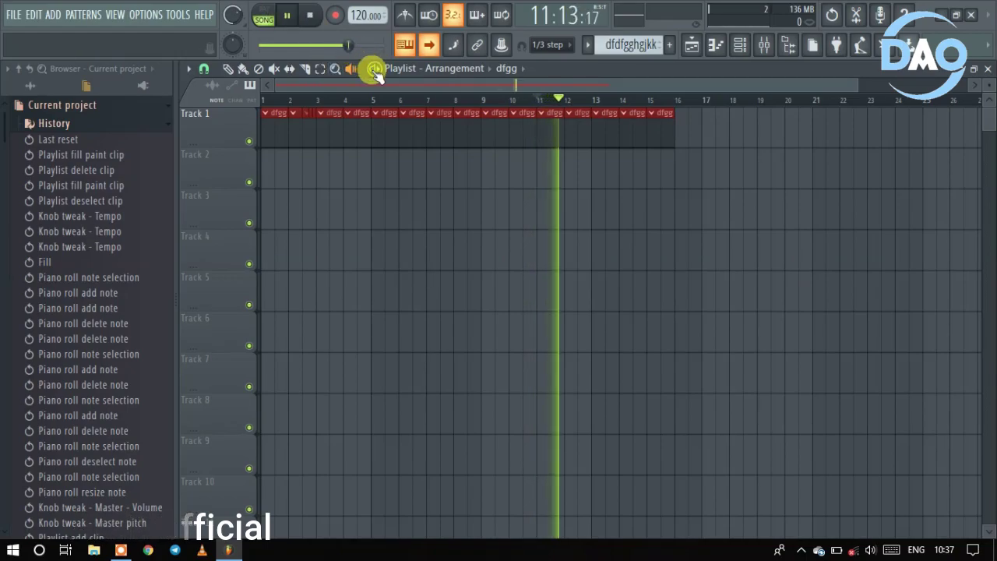
pyautogui.click(374, 68)
# - Clone the current arrangement with the default name and show the playlist's pattern picker
pyautogui.click(485, 69)
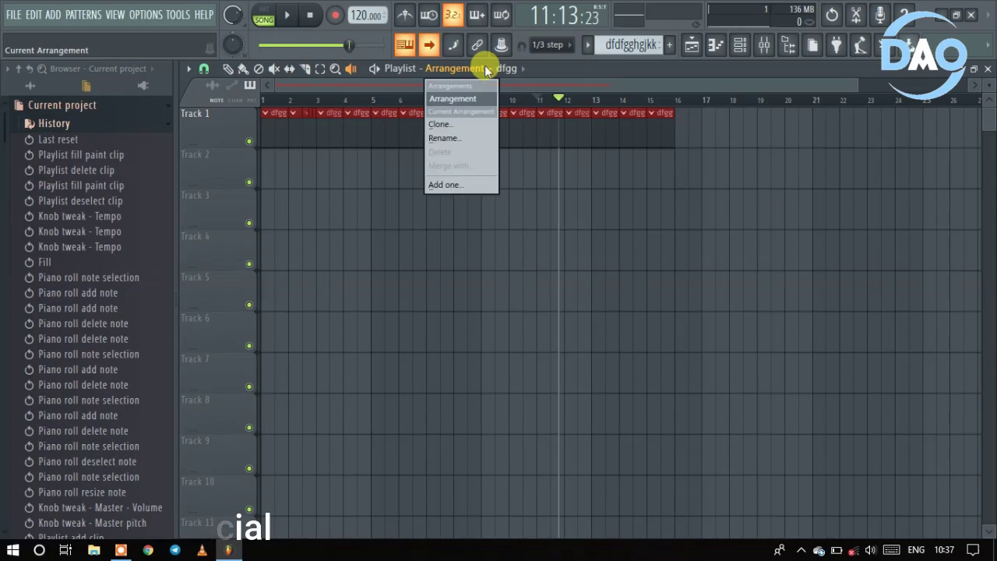
pyautogui.click(436, 124)
pyautogui.press('Return')
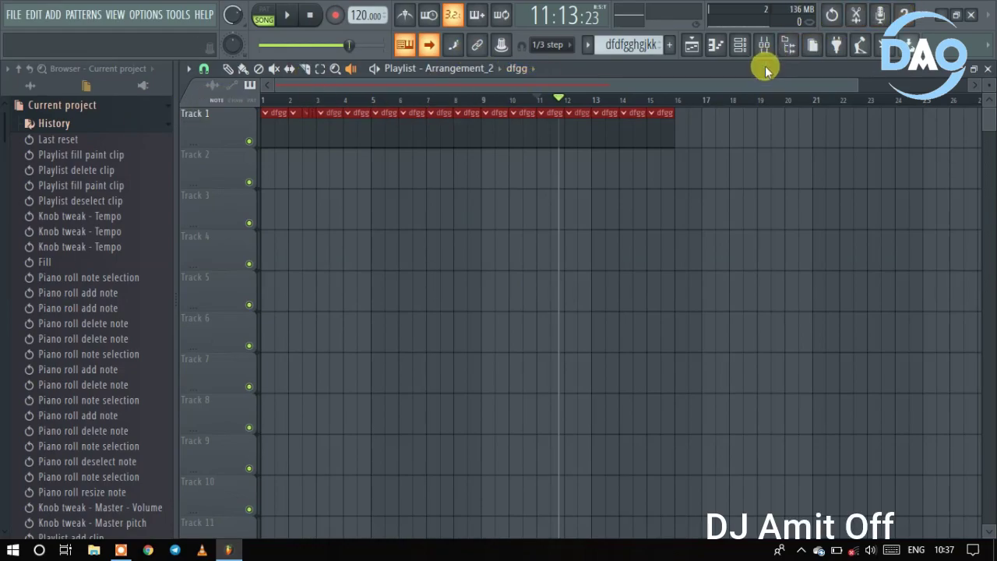
pyautogui.hotkey('alt', 'p')
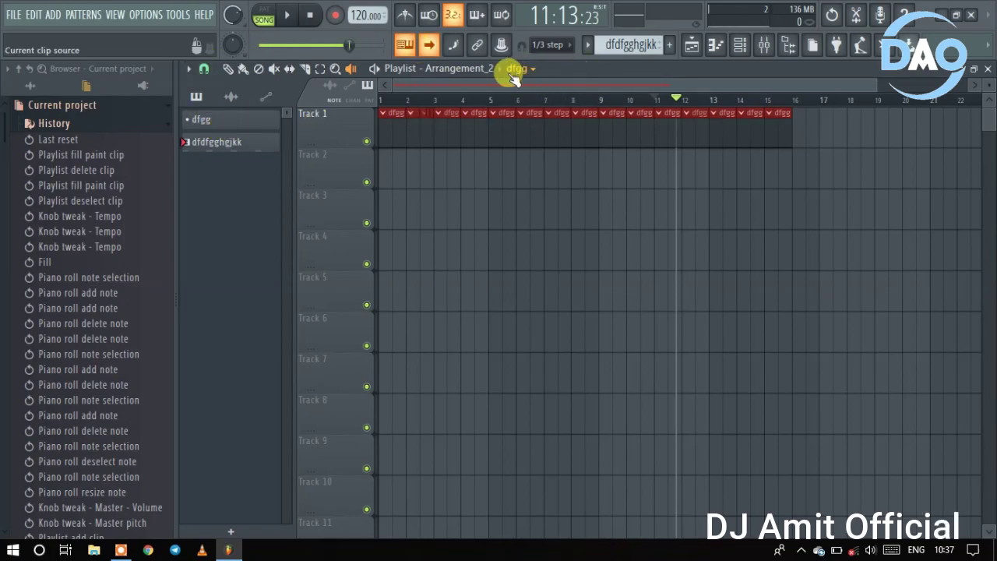
# - Switch back and forth between Arrangement and Arrangement_2 to compare them, ending on Arrangement_2
pyautogui.click(477, 69)
pyautogui.click(476, 93)
pyautogui.click(478, 68)
pyautogui.click(468, 106)
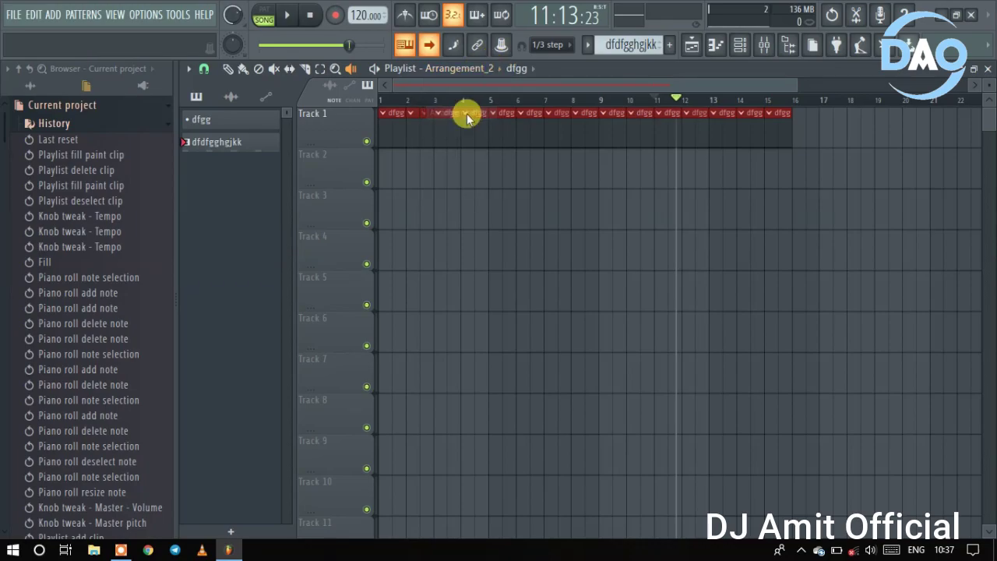
pyautogui.click(476, 70)
pyautogui.click(467, 94)
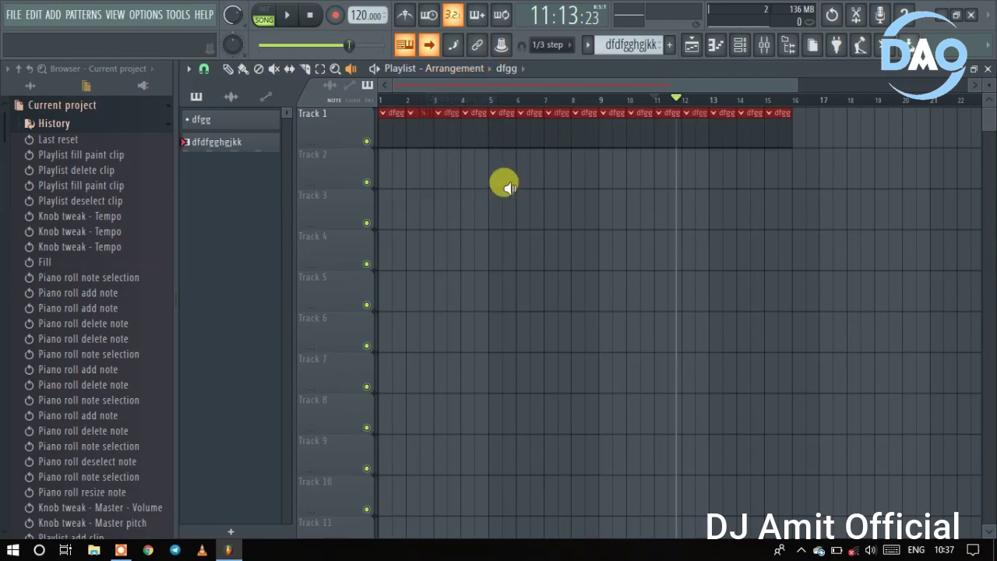
pyautogui.click(467, 69)
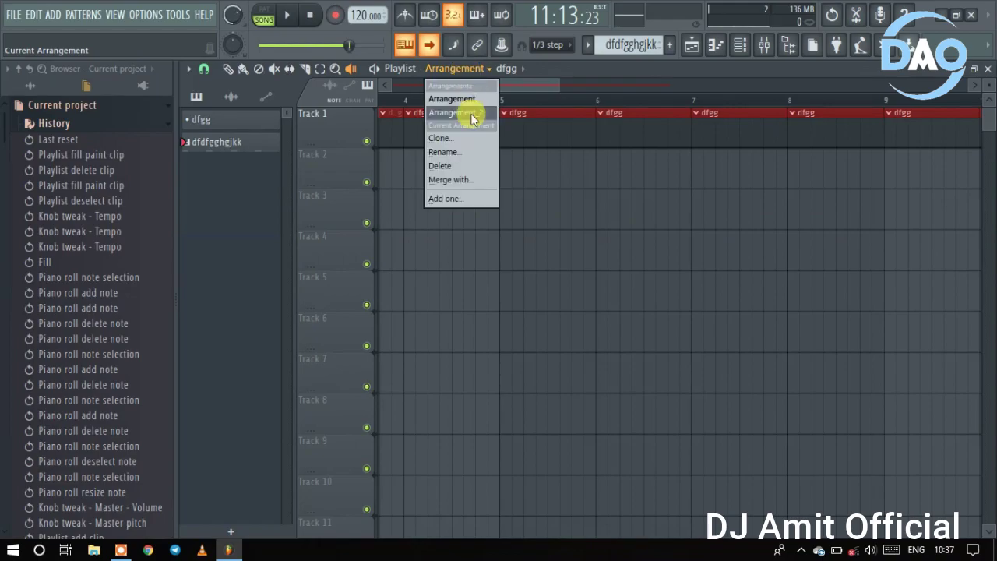
pyautogui.click(469, 114)
pyautogui.click(477, 70)
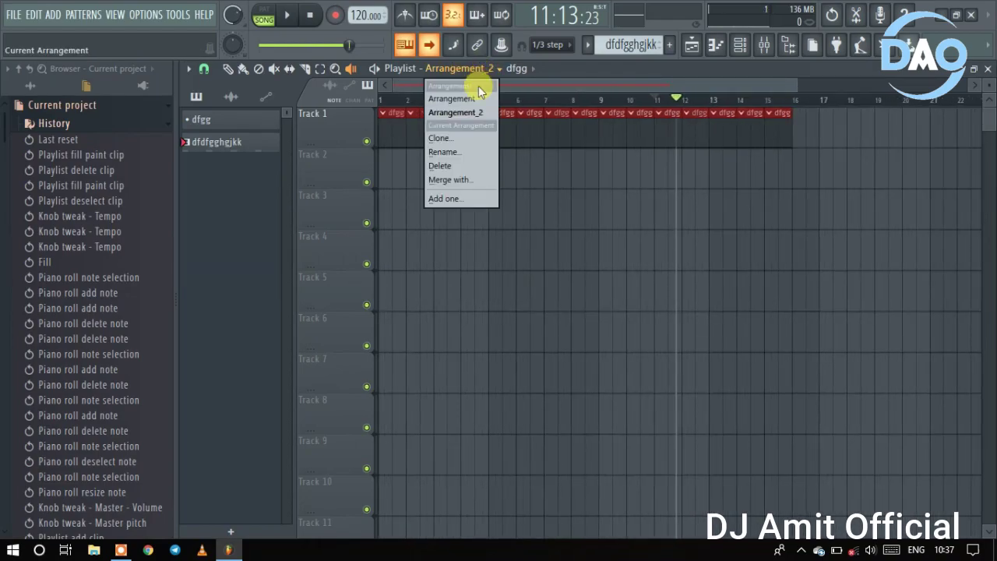
pyautogui.click(467, 98)
pyautogui.click(475, 70)
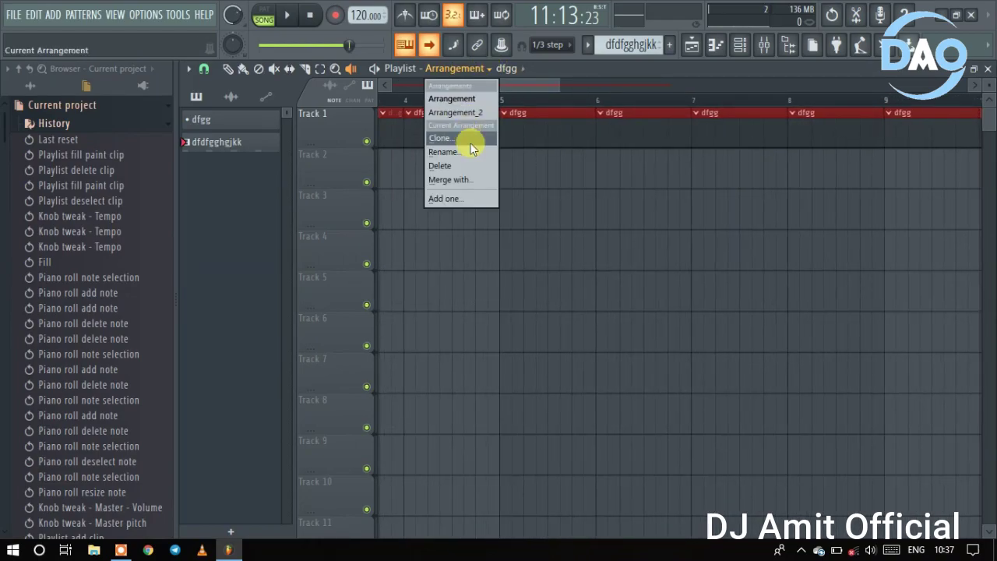
pyautogui.click(467, 112)
pyautogui.click(459, 68)
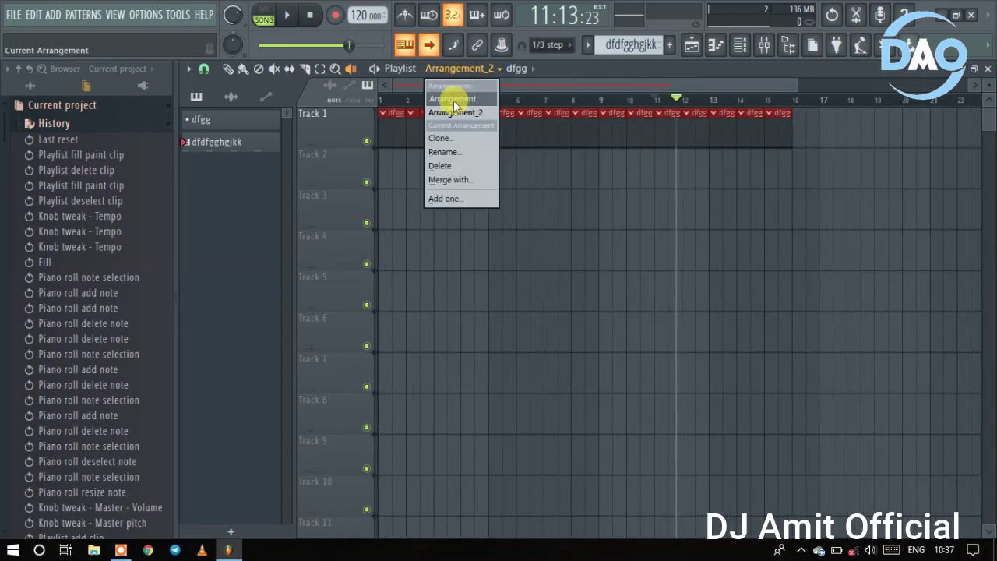
pyautogui.click(454, 100)
pyautogui.click(472, 70)
pyautogui.click(461, 113)
pyautogui.click(470, 70)
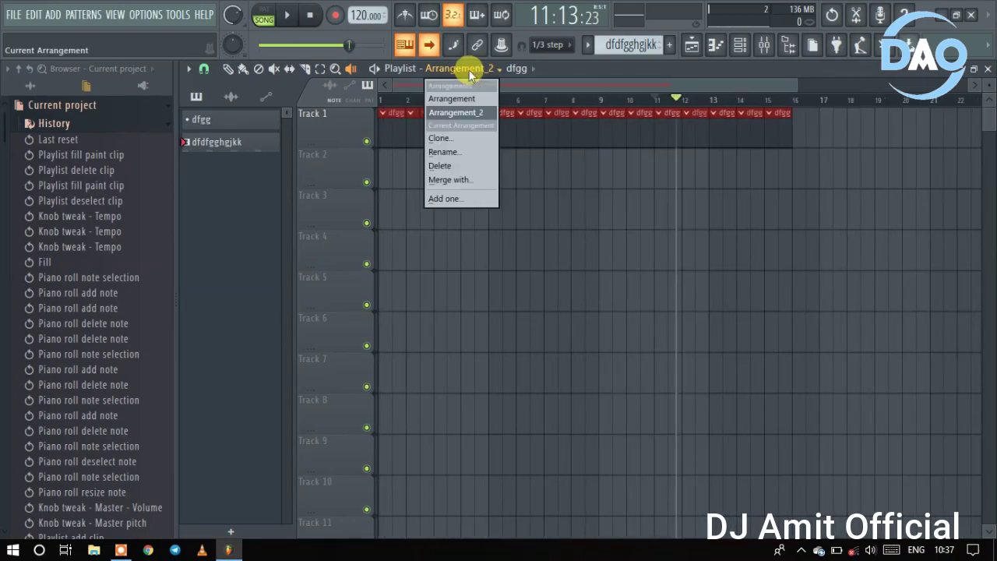
pyautogui.click(467, 113)
pyautogui.click(464, 70)
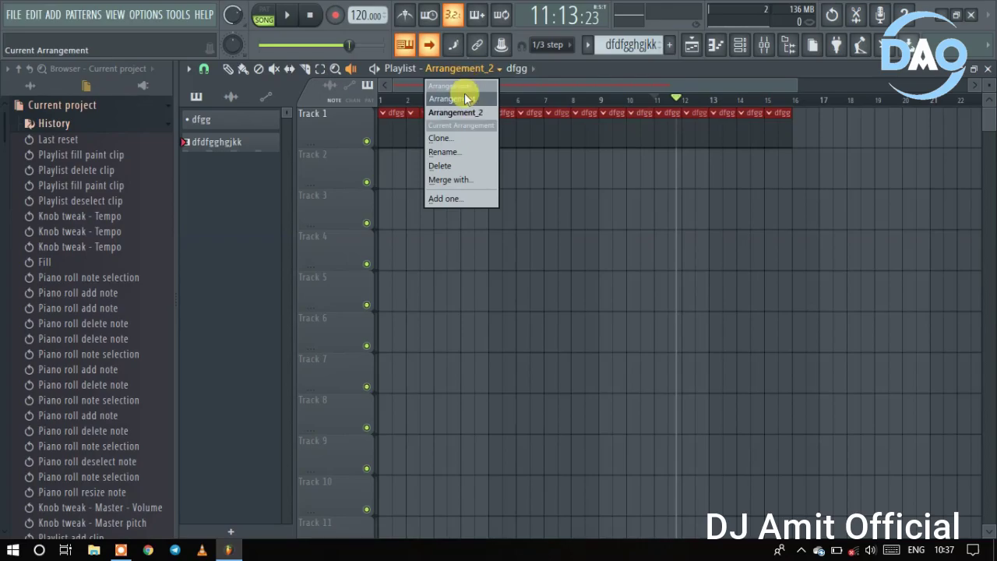
pyautogui.click(464, 93)
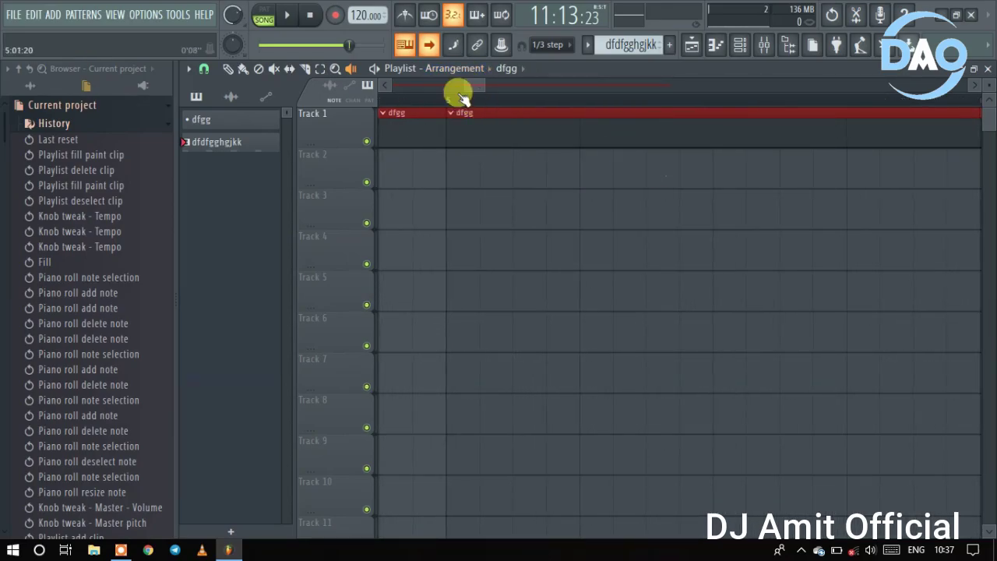
pyautogui.click(474, 69)
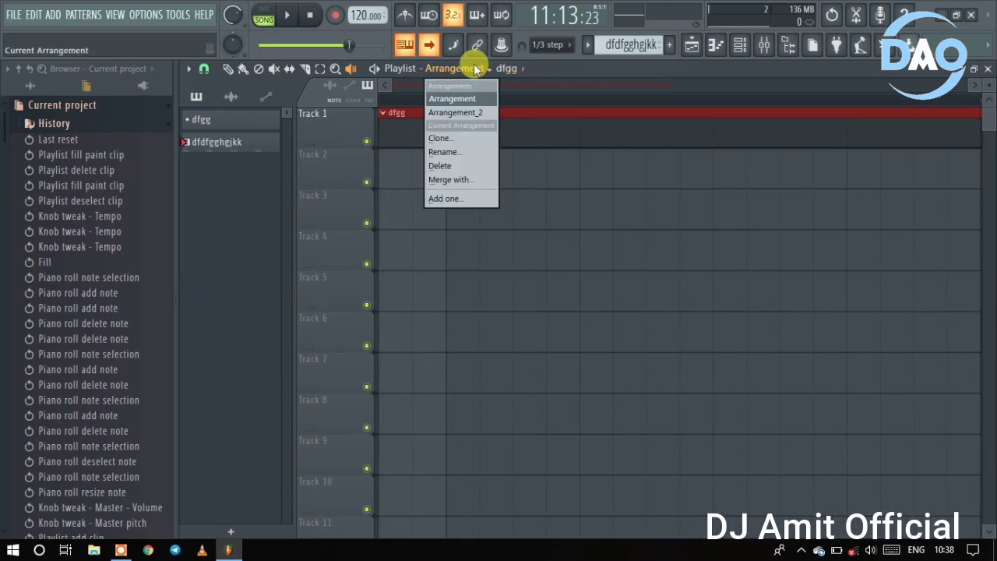
pyautogui.click(456, 113)
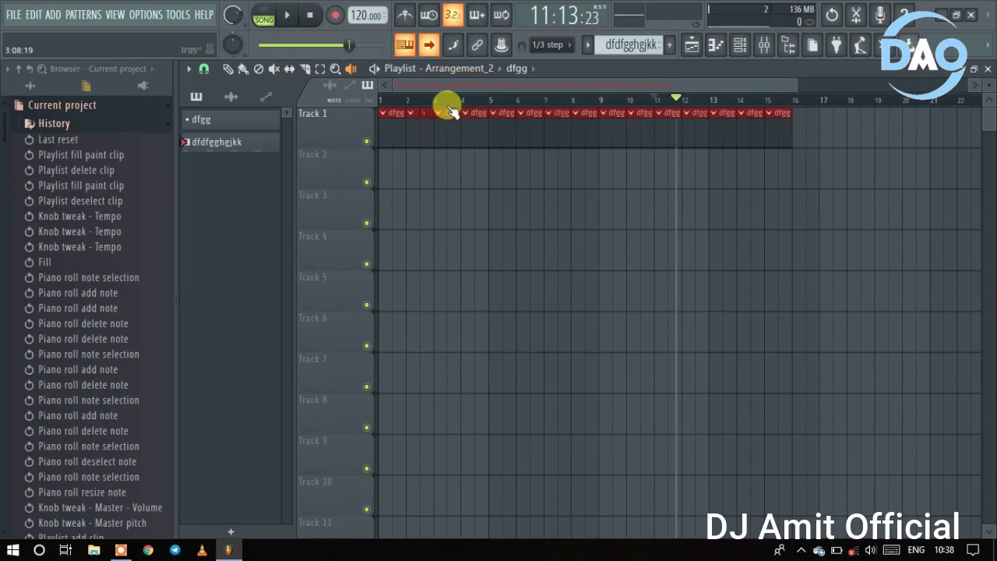
# - Choose dfdfgghgjkk as the clip source and paint a continuous row of its clips on Track 2 from bar 1 through bar 18
pyautogui.click(516, 68)
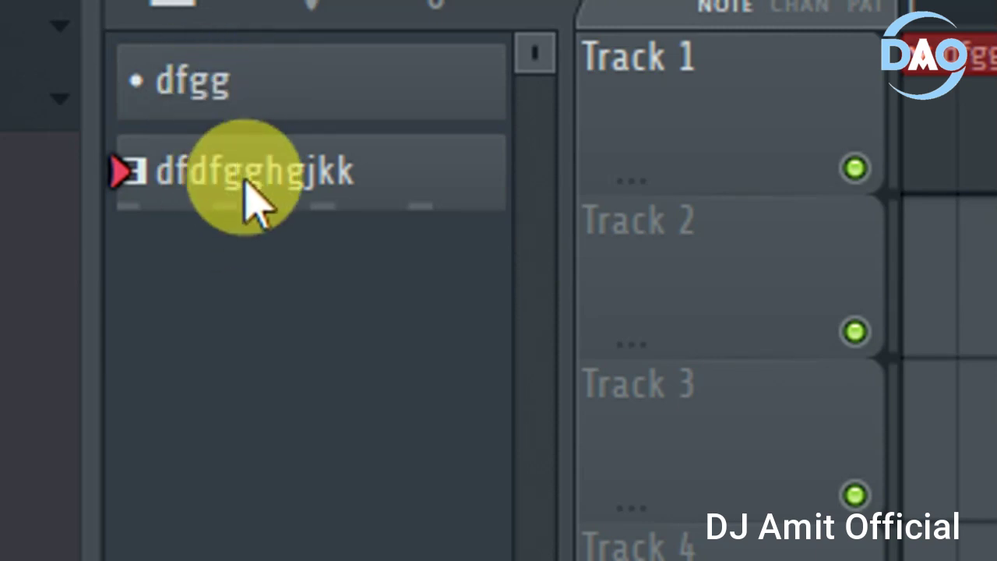
pyautogui.click(462, 9)
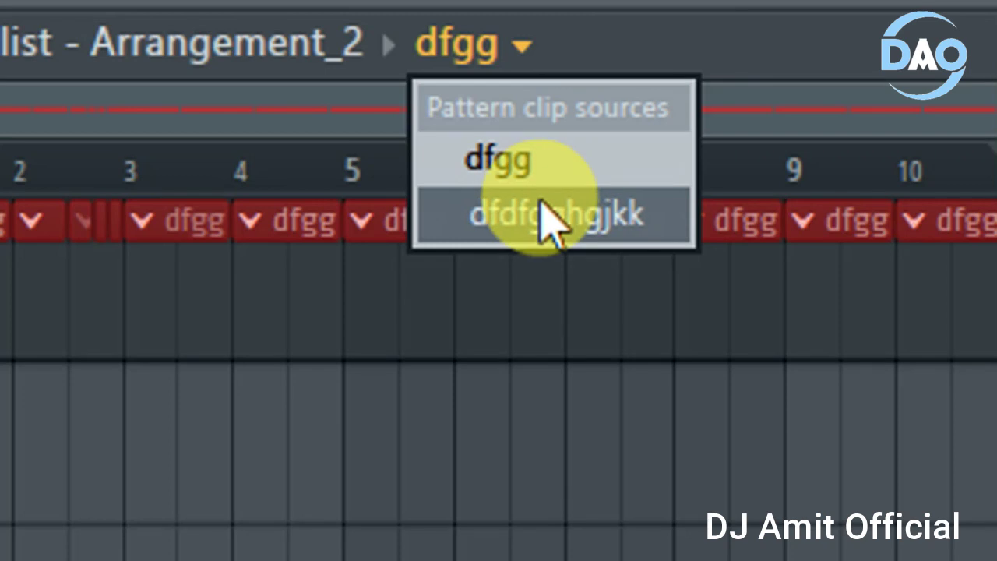
pyautogui.click(550, 222)
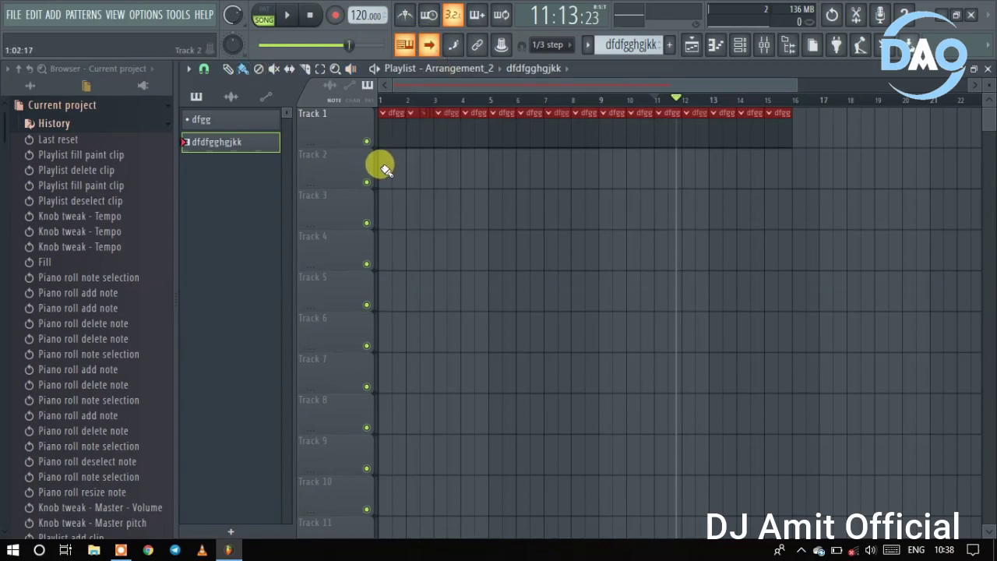
pyautogui.moveTo(381, 158); pyautogui.dragTo(859, 182)
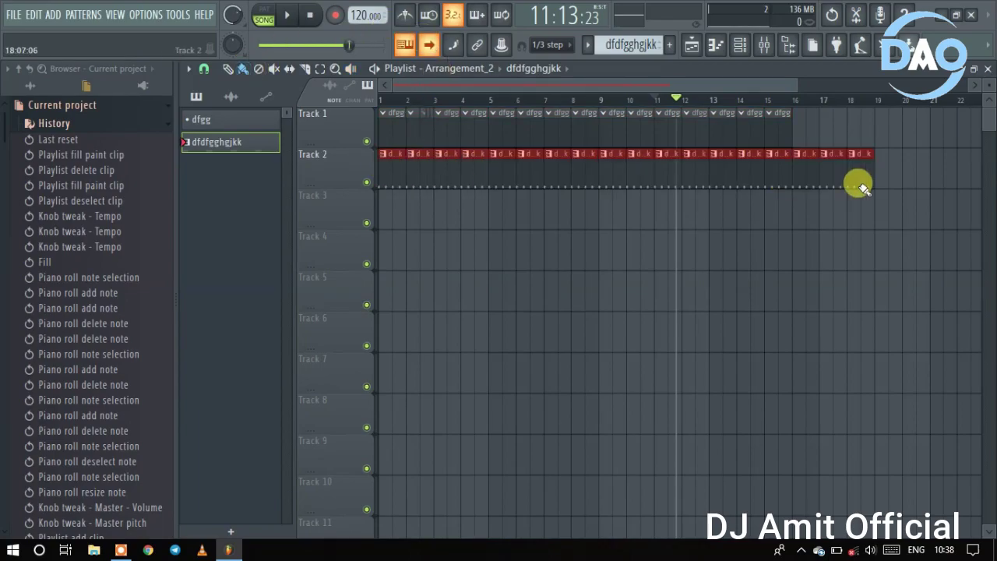
# - Choose dfgg as the clip source and paint a continuous row of its clips on Track 3 from bar 1 through bar 17
pyautogui.click(545, 68)
pyautogui.click(534, 100)
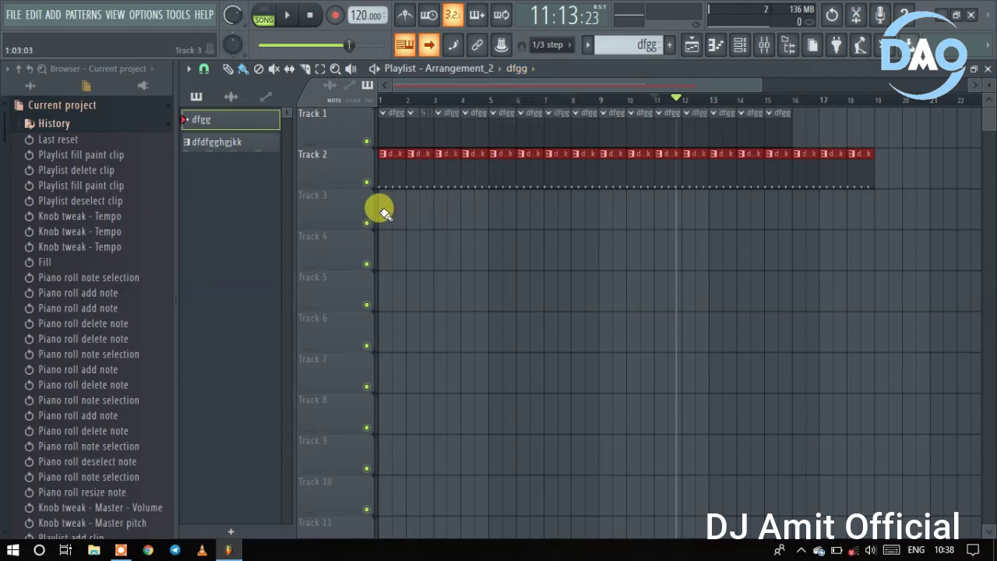
pyautogui.moveTo(380, 204); pyautogui.dragTo(827, 201)
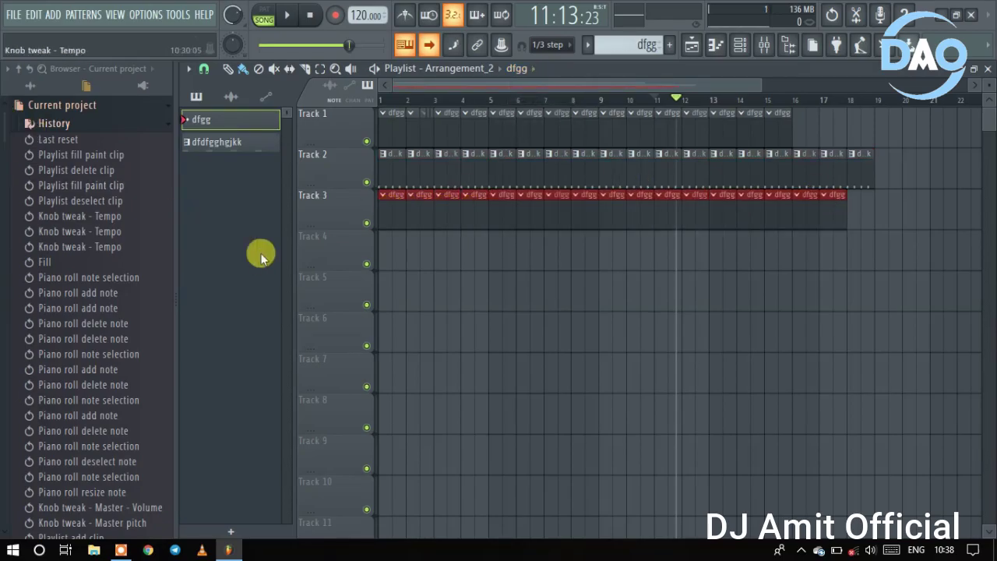